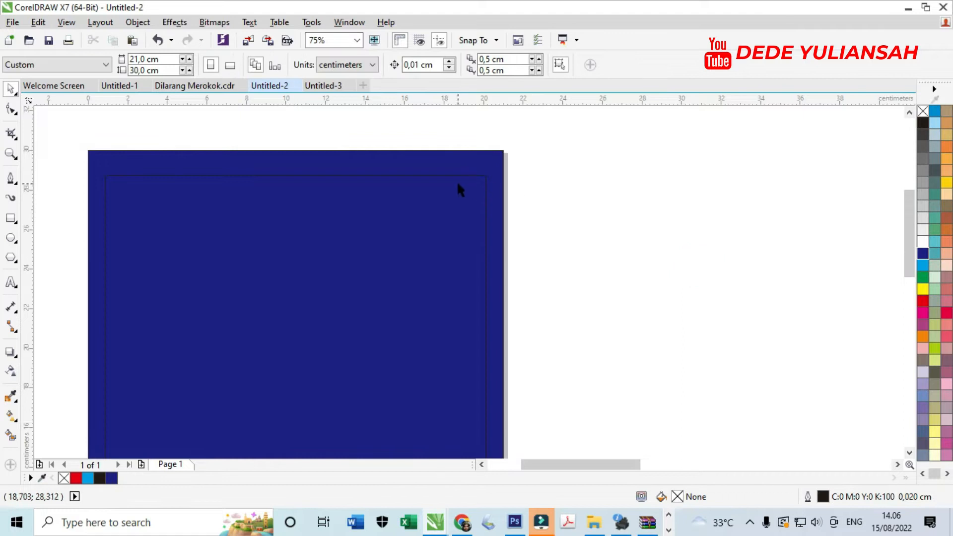
Fill the outer page-sized rectangle with white and the inner rectangle with dark blue
left_click(583, 196)
left_click(485, 162)
left_click(923, 242)
left_click(607, 352)
left_click(426, 252)
left_click(923, 243)
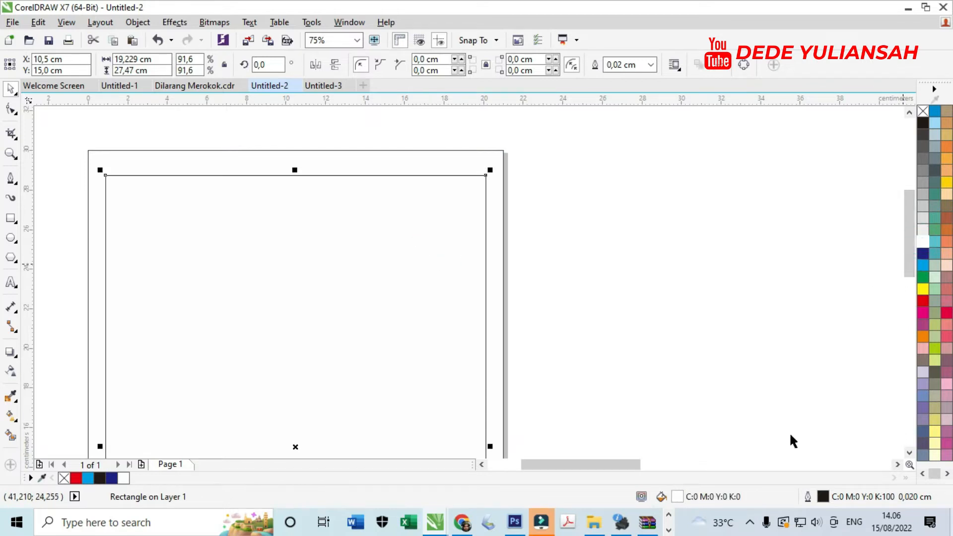
left_click(918, 254)
left_click(638, 282)
Round all corners of the blue inner rectangle to a radius of about 0.4 cm
left_click(294, 188)
left_click(15, 107)
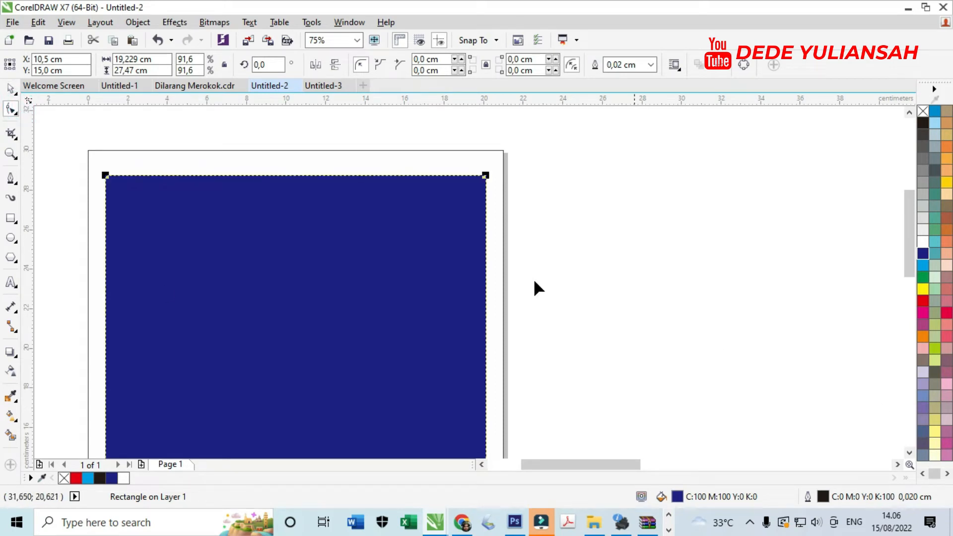
scroll(123, 179, "up", 4)
left_click_drag(108, 179, 171, 238)
scroll(199, 236, "down", 4)
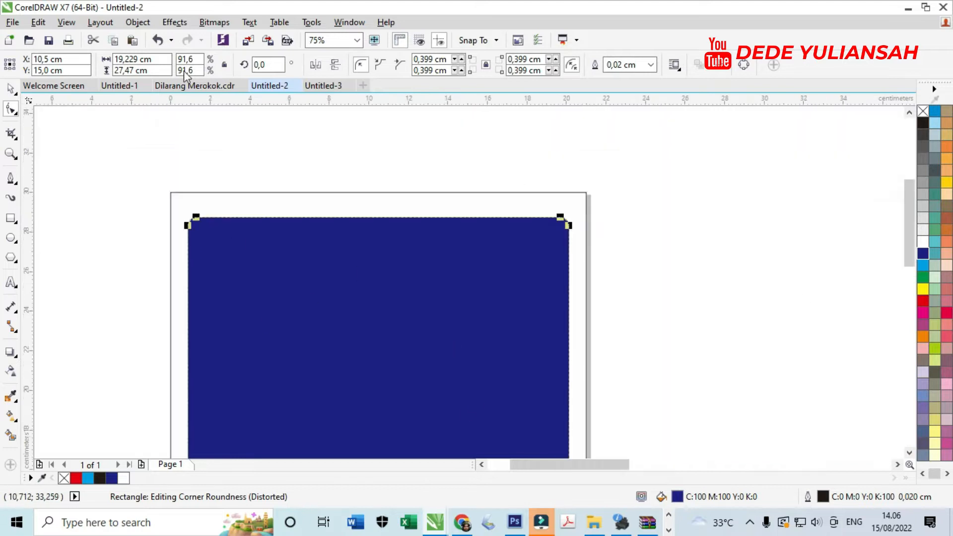
left_click(10, 88)
Stretch the blue rectangle symmetrically about its center to about 19.4 cm wide and 28.4 cm high
scroll(385, 215, "up", 4)
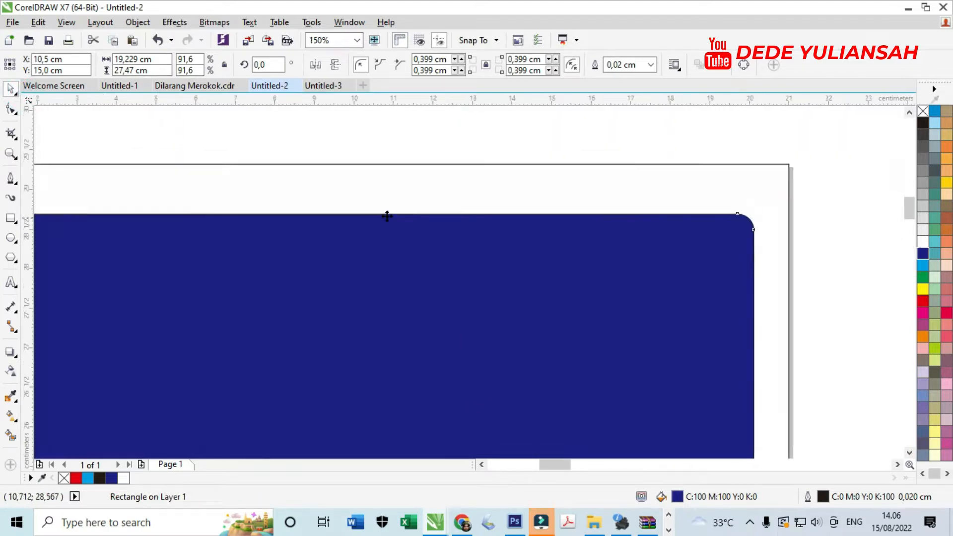
left_click_drag(361, 203, 362, 166)
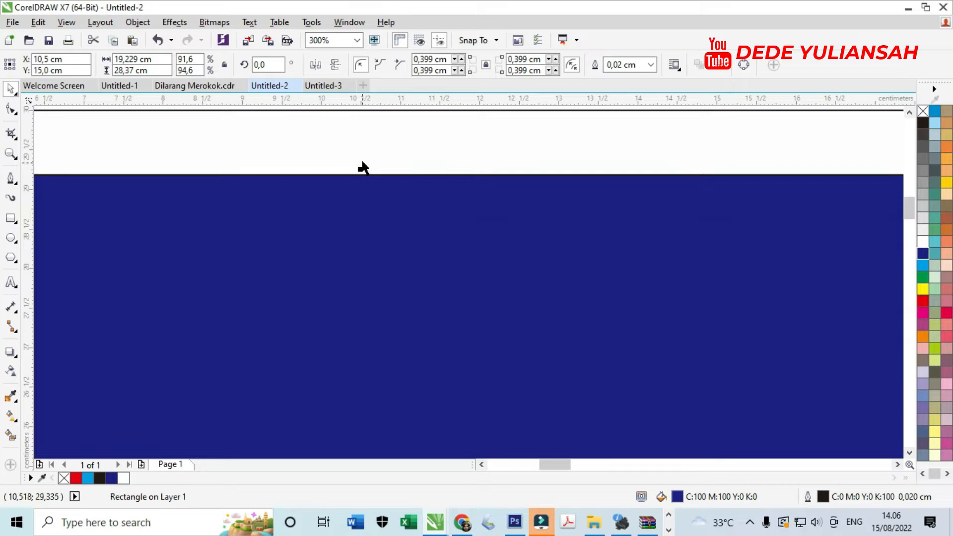
scroll(378, 159, "down", 6)
scroll(453, 286, "up", 8)
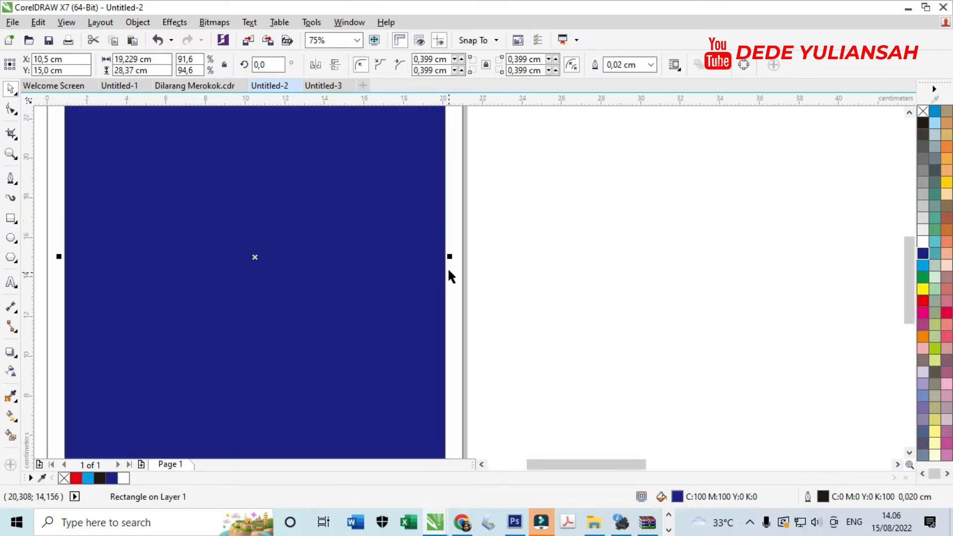
left_click_drag(422, 262, 436, 263)
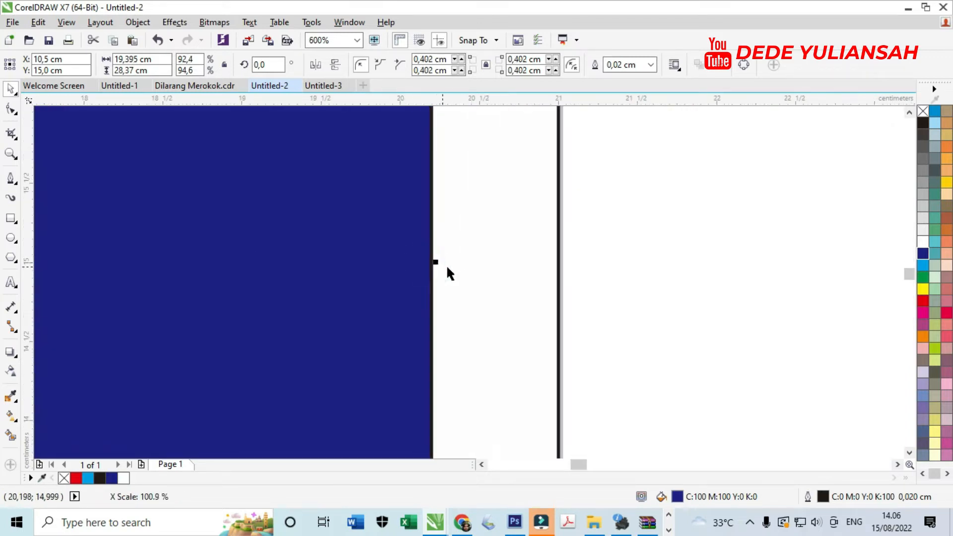
left_click(473, 275, "shift")
scroll(475, 313, "down", 4)
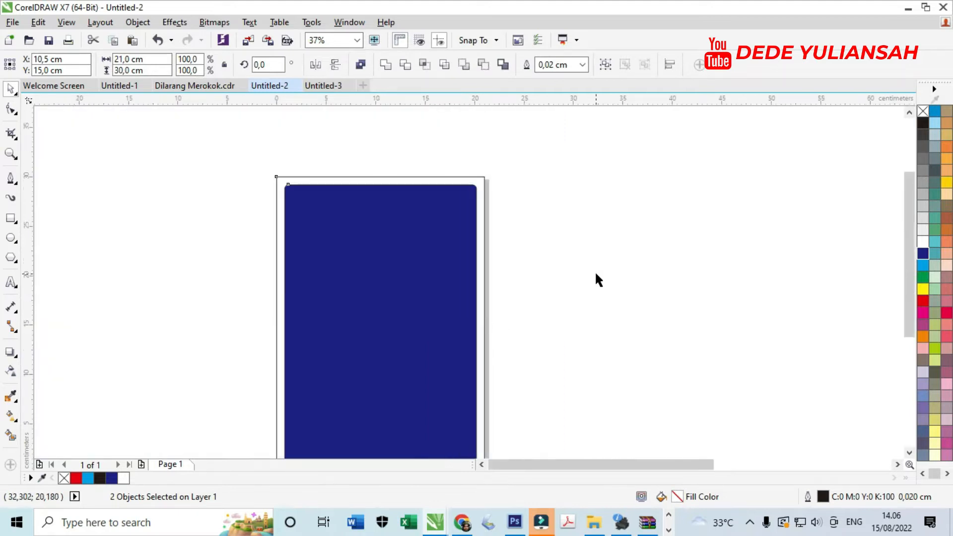
left_click(595, 273)
Set the blue rectangle's outline width to 0.3 cm, after trying 0.5 cm
scroll(464, 185, "up", 3)
left_click(466, 187)
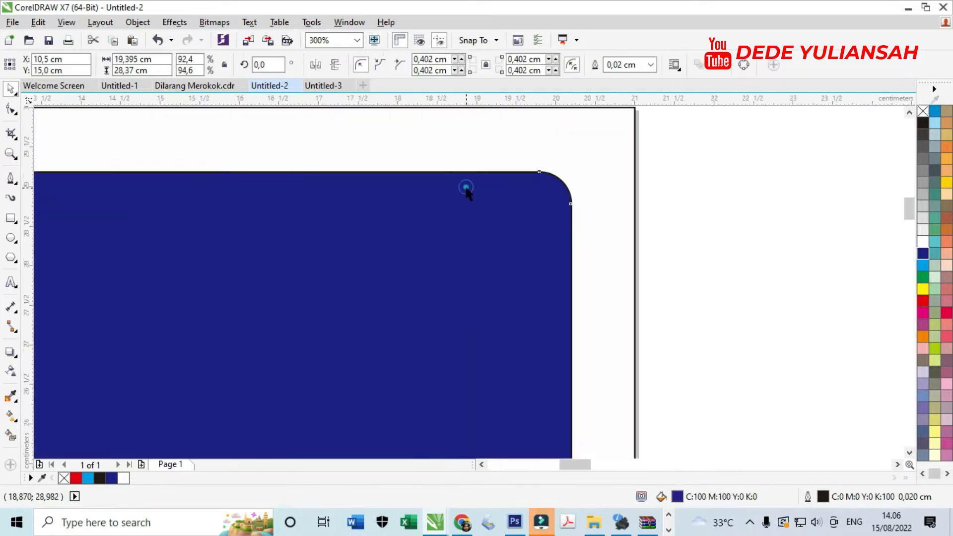
left_click(651, 65)
left_click(621, 213)
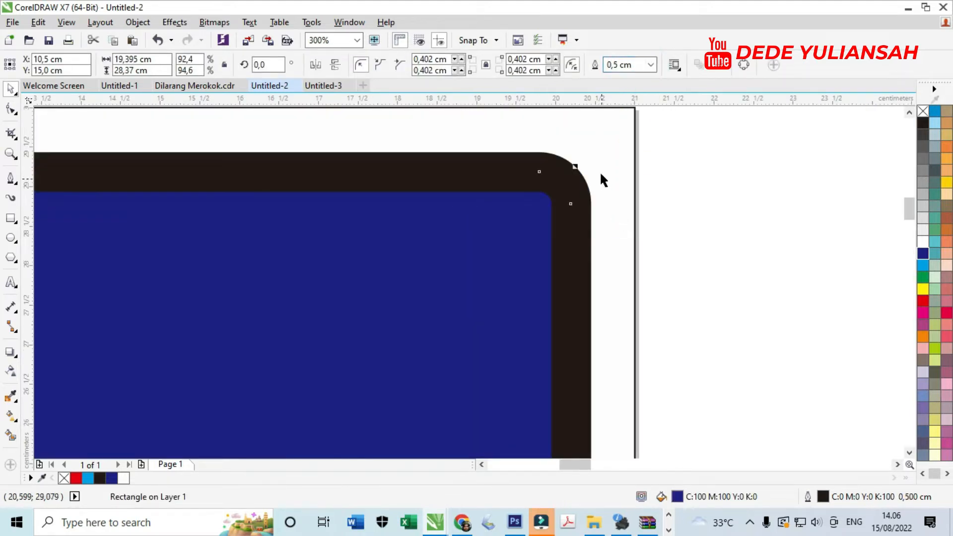
left_click(617, 66)
double_click(615, 66)
type("3")
key("Return")
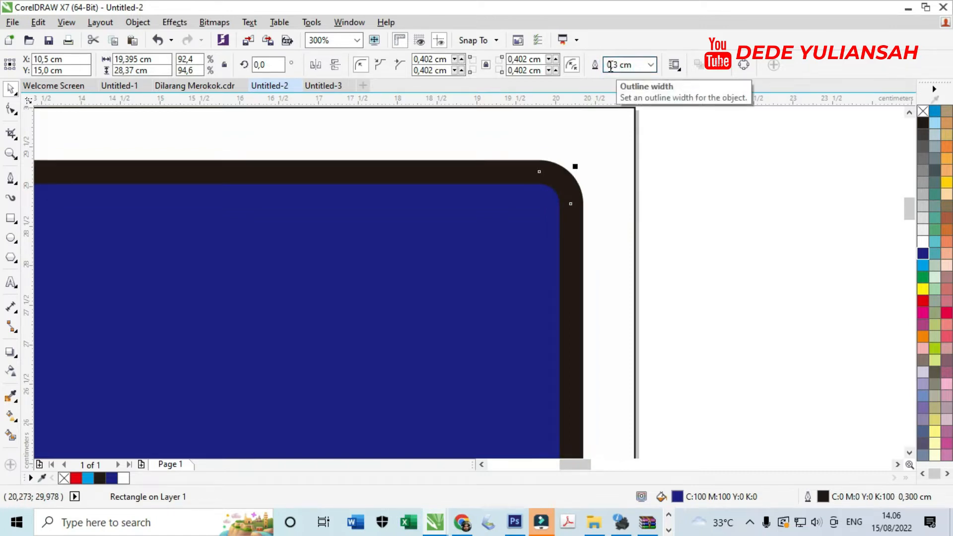
key("shift+F4")
left_click(723, 223)
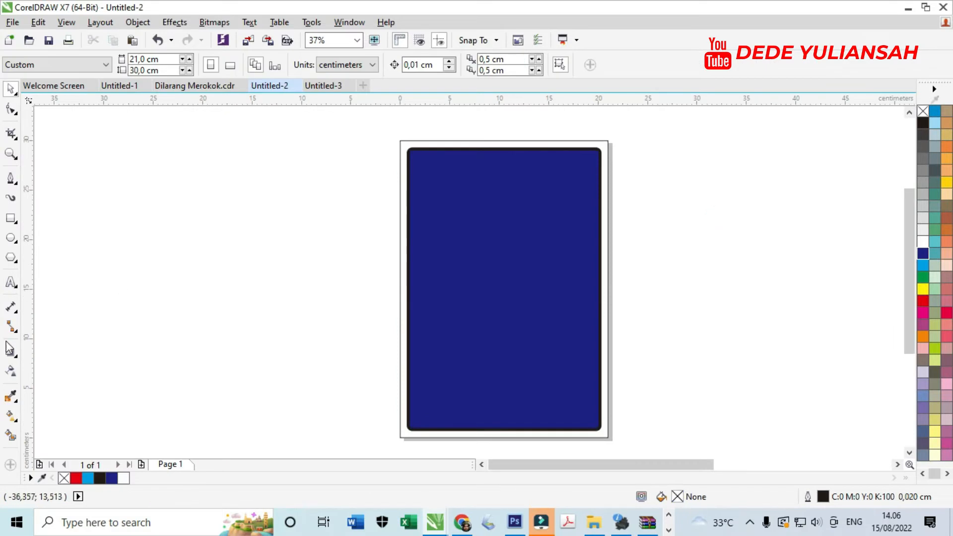
Try coloring the blue rectangle's outline with white sampled from the blank canvas
left_click(12, 397)
left_click(158, 289)
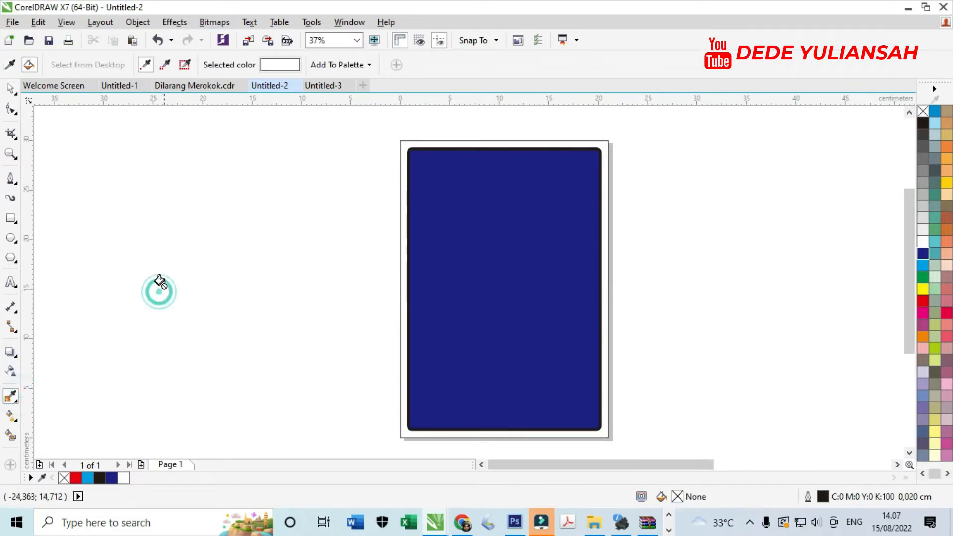
scroll(462, 144, "up", 4)
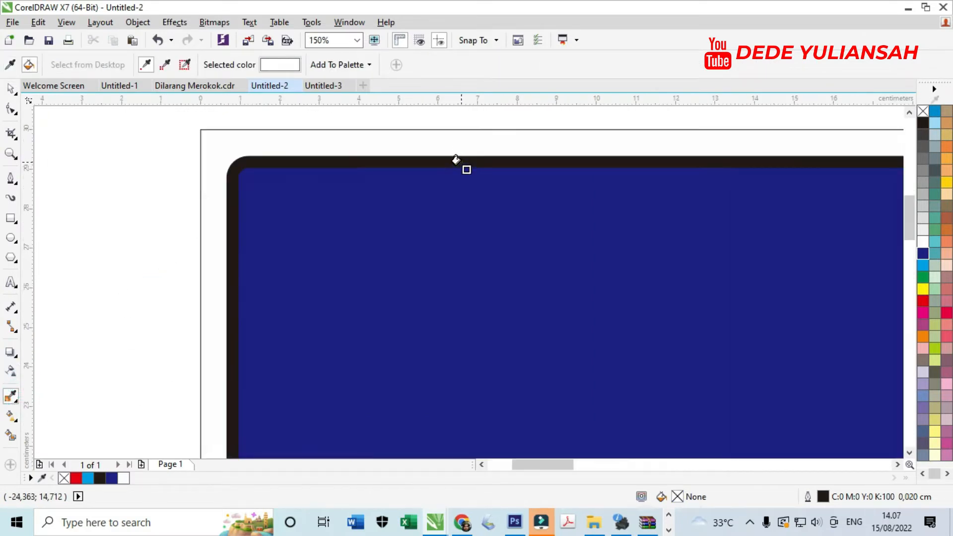
left_click(456, 160)
scroll(394, 159, "down", 4)
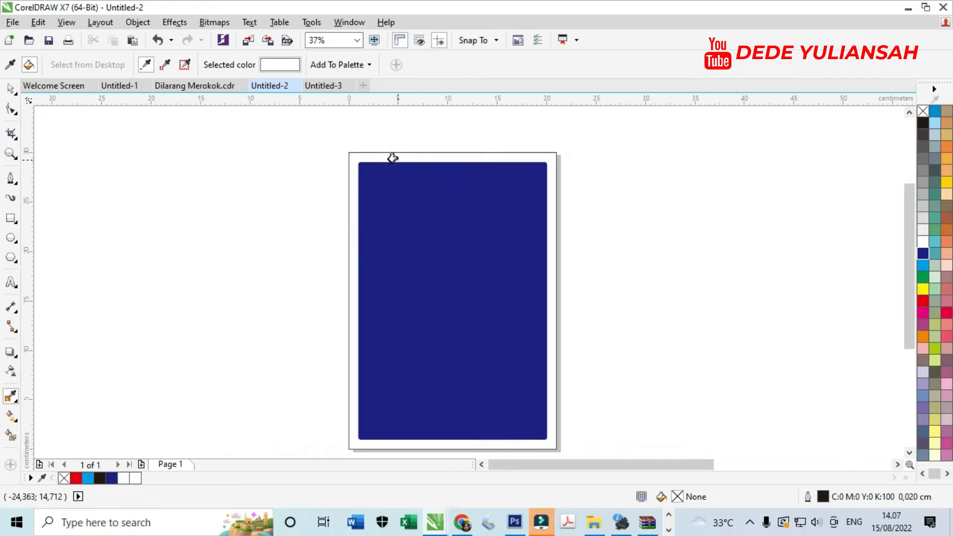
left_click(10, 89)
key("ctrl+z")
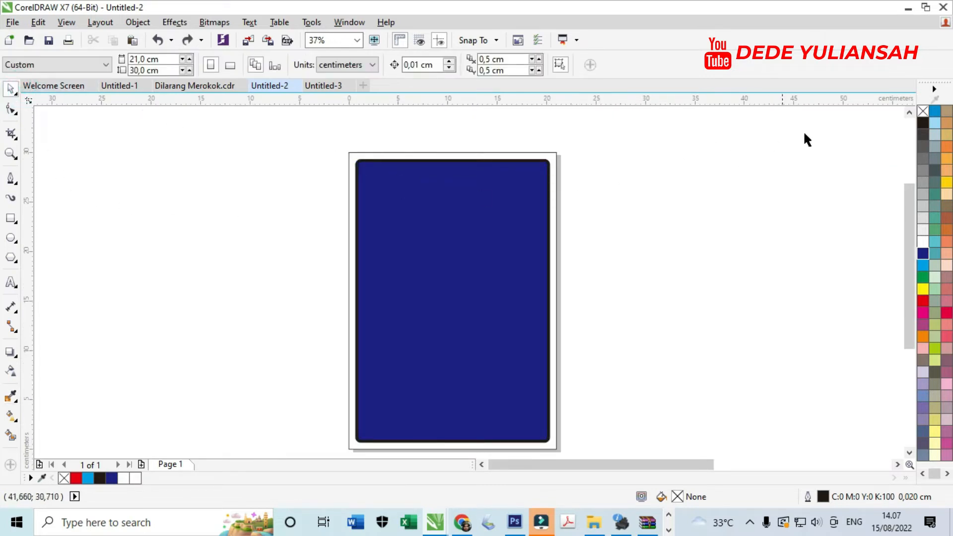
Remove the blue rectangle's outline by setting its width to None
scroll(502, 197, "up", 2)
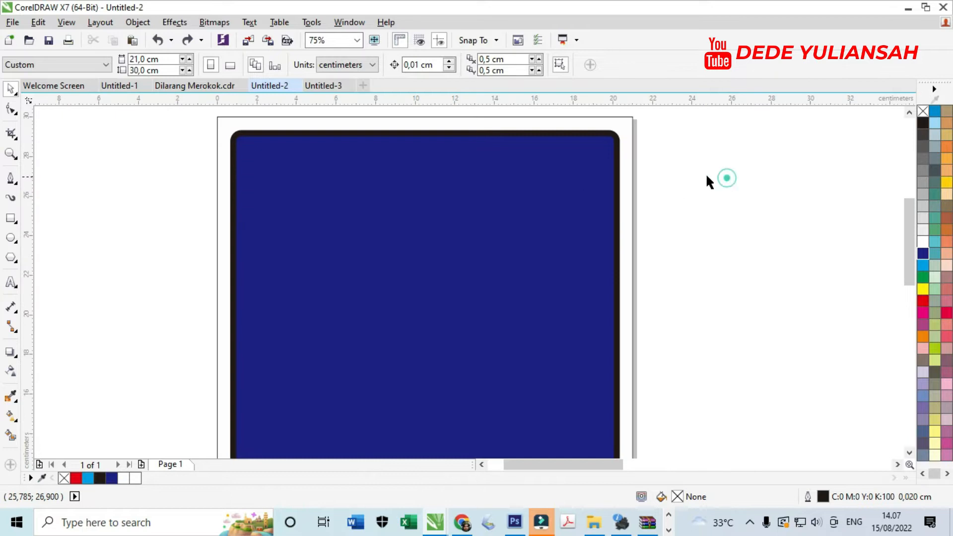
left_click(585, 177)
left_click(651, 65)
left_click(670, 88)
left_click(684, 166)
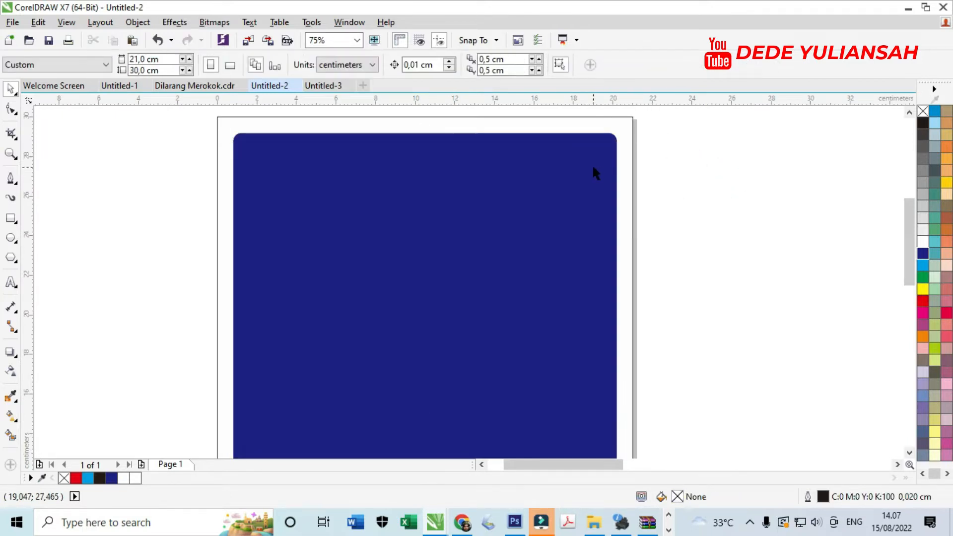
Create a smaller centered copy of the blue rectangle, about 18.1 by 26.5 cm, and fill it with white
left_click(591, 164)
scroll(613, 138, "up", 2)
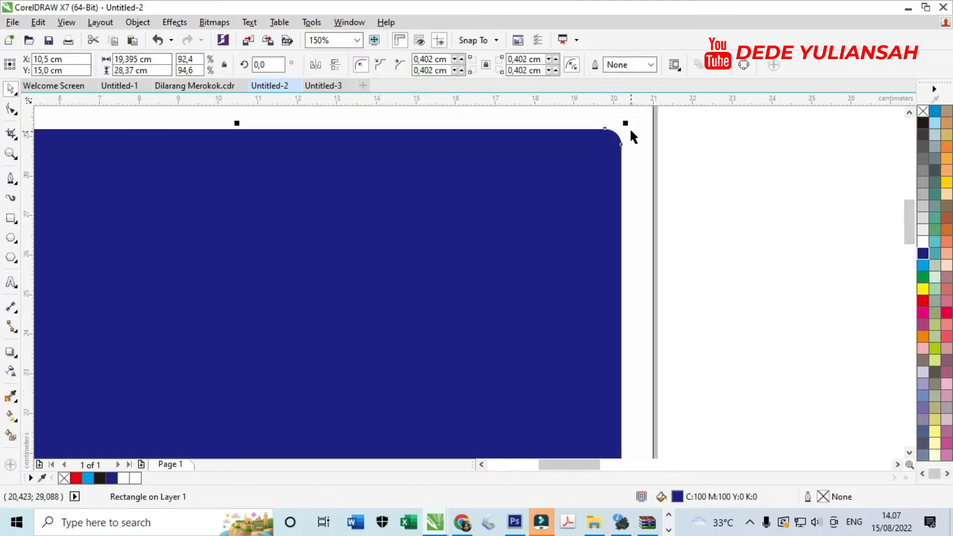
left_click_drag(625, 123, 618, 159)
left_click(924, 243)
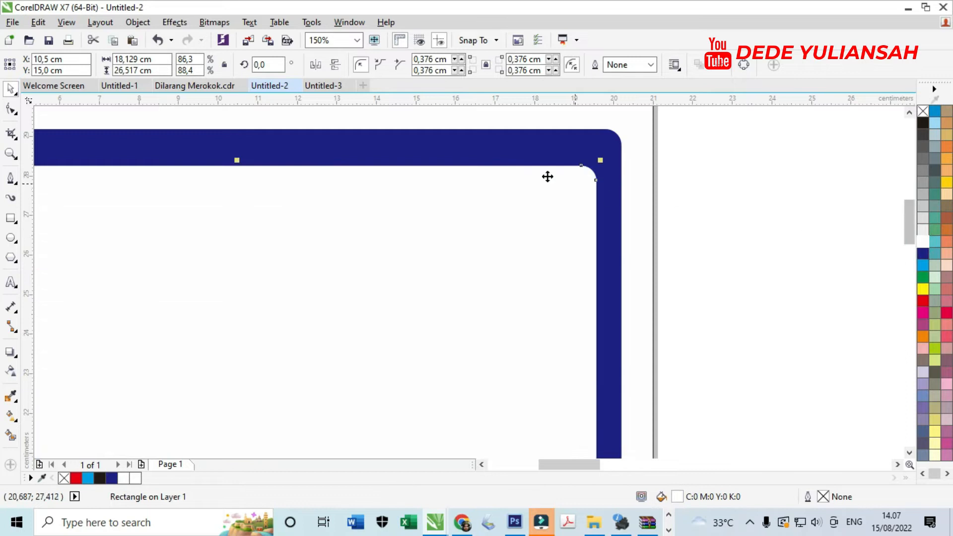
scroll(537, 176, "down", 3)
left_click(607, 210)
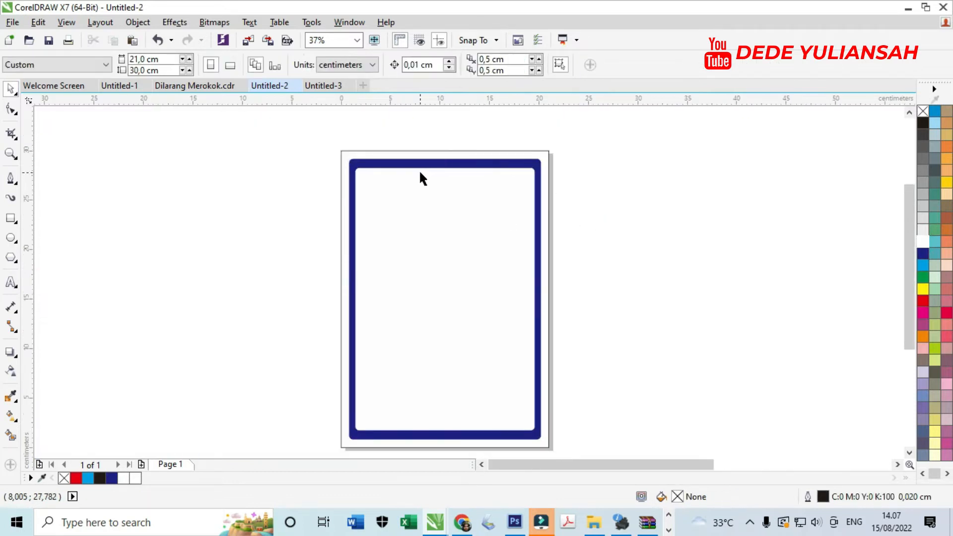
Remove the fill from the inner white rectangle
scroll(420, 177, "up", 2)
left_click(422, 183)
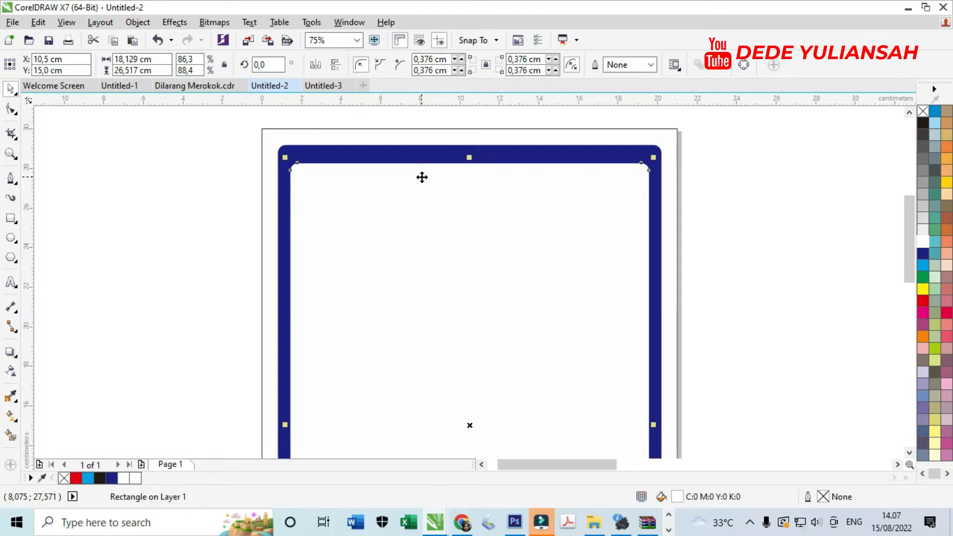
scroll(422, 177, "down", 2)
left_click(922, 112)
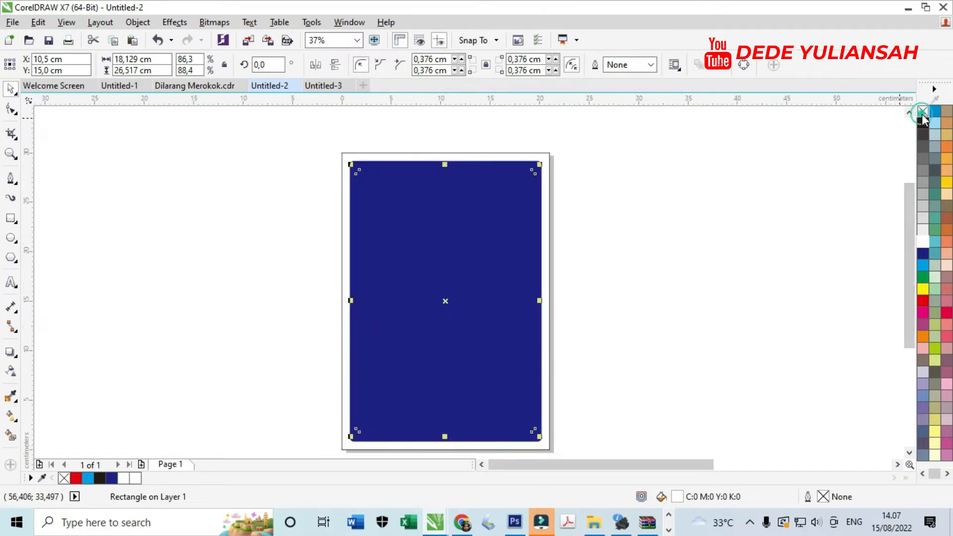
Give the unfilled inner rectangle a 0.3 cm outline, after trying 0.02 cm and 0.4 cm
scroll(548, 171, "up", 3)
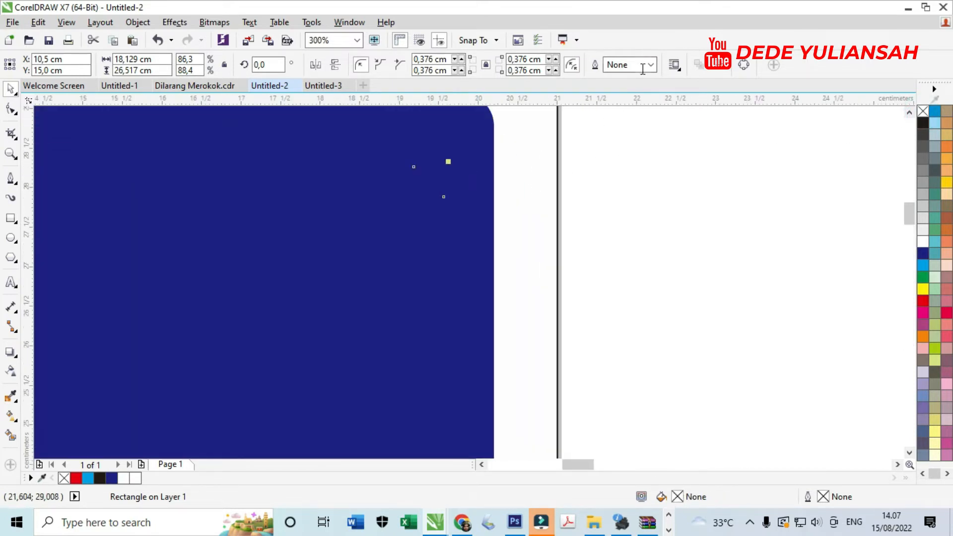
left_click(652, 65)
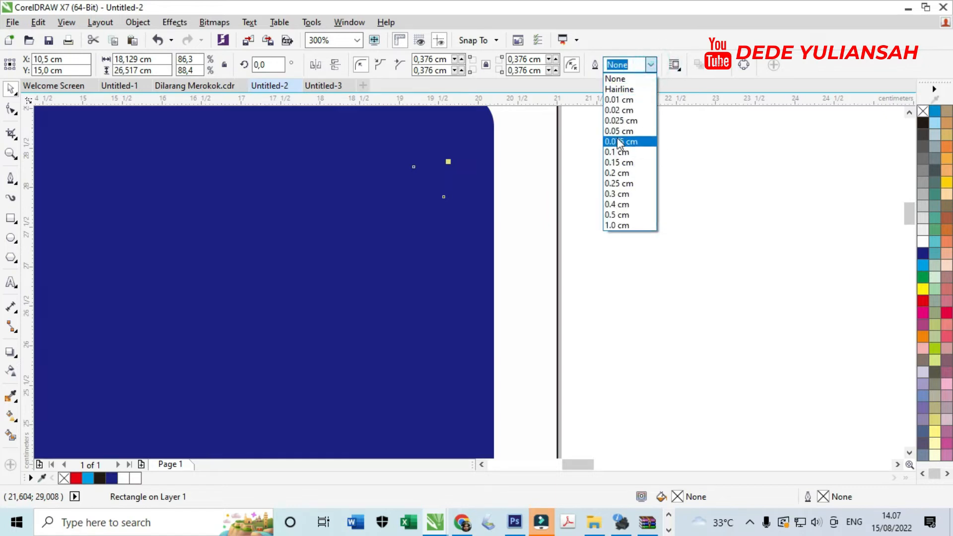
left_click(620, 111)
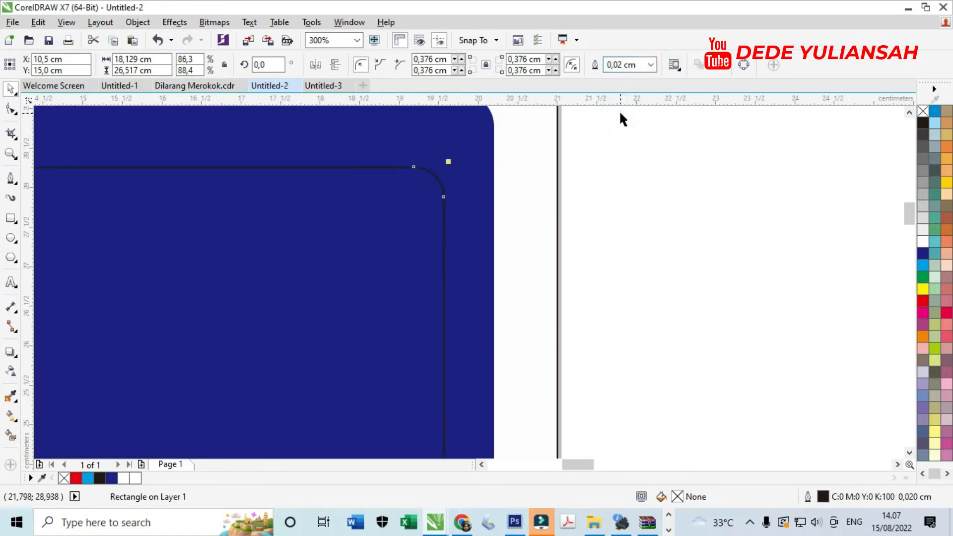
left_click(650, 65)
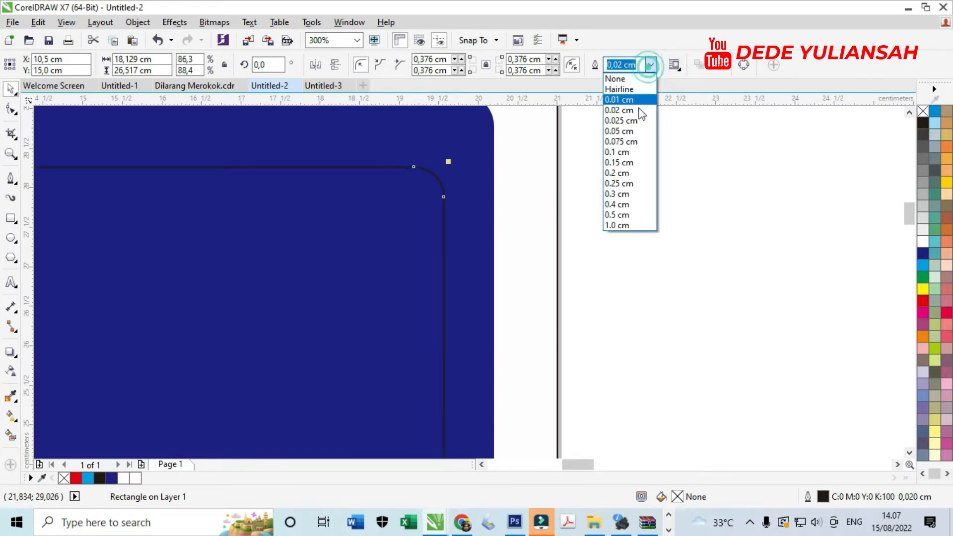
left_click(618, 205)
left_click(650, 64)
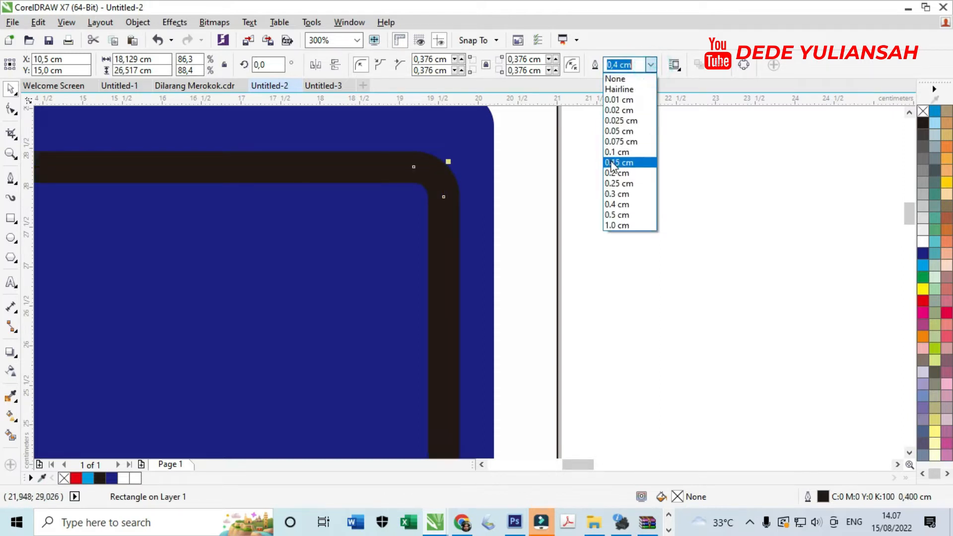
left_click(620, 194)
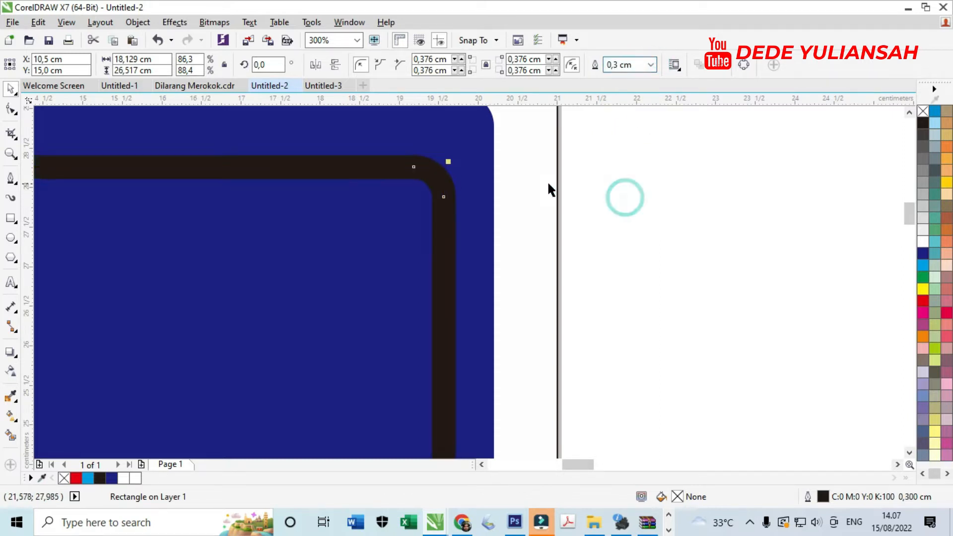
Color the inner rectangle's outline white using the color eyedropper with white sampled from the blank canvas
left_click(11, 397)
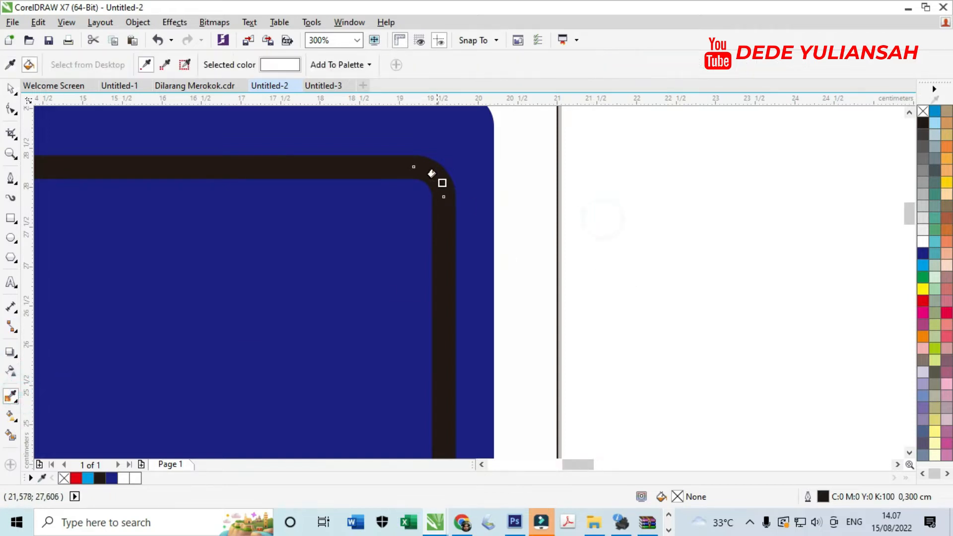
left_click(432, 173)
scroll(536, 151, "down", 5)
scroll(518, 179, "up", 2)
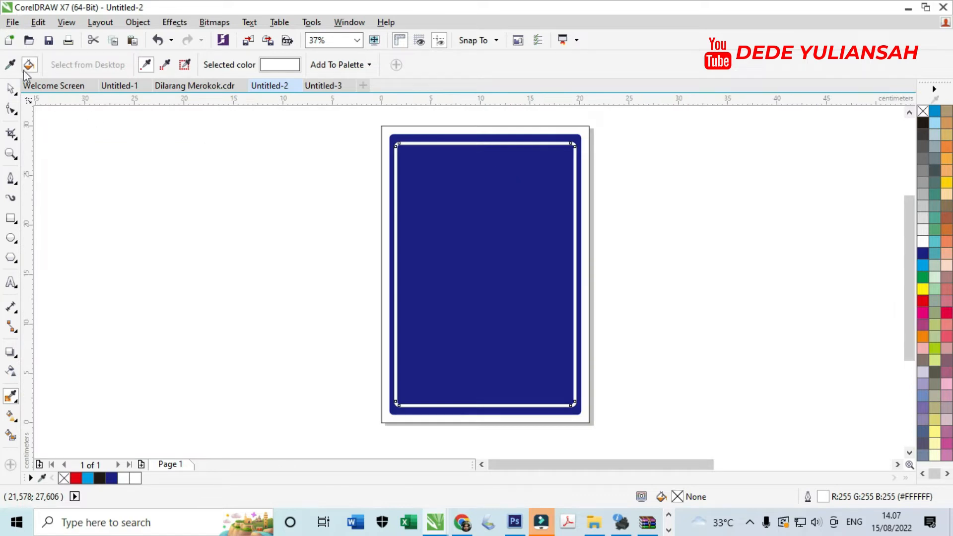
left_click(14, 89)
left_click(131, 151)
Draw a horizontal line about 18.1 cm long between the inner frame's sides at about Y 10.9 cm with the Pen tool
scroll(340, 212, "down", 1)
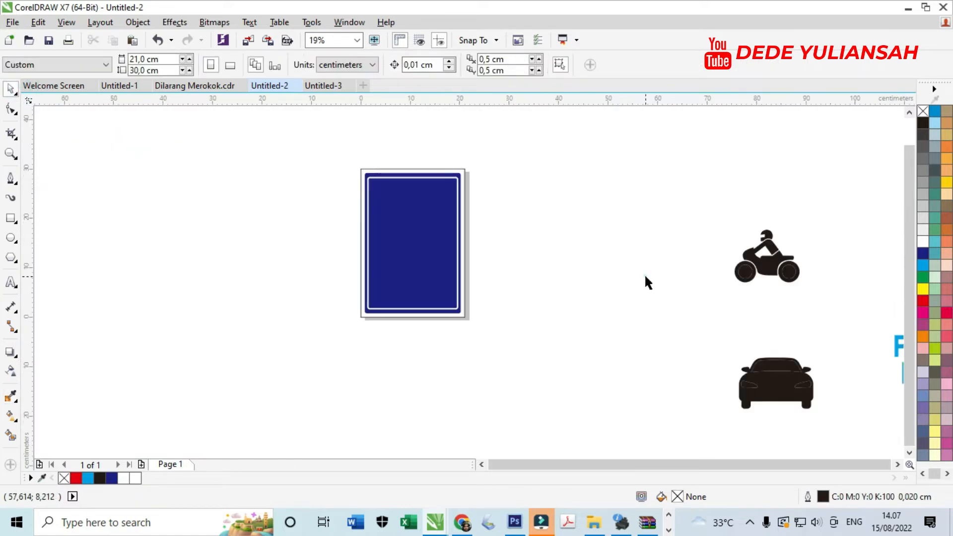
scroll(421, 251, "up", 1)
left_click(404, 206)
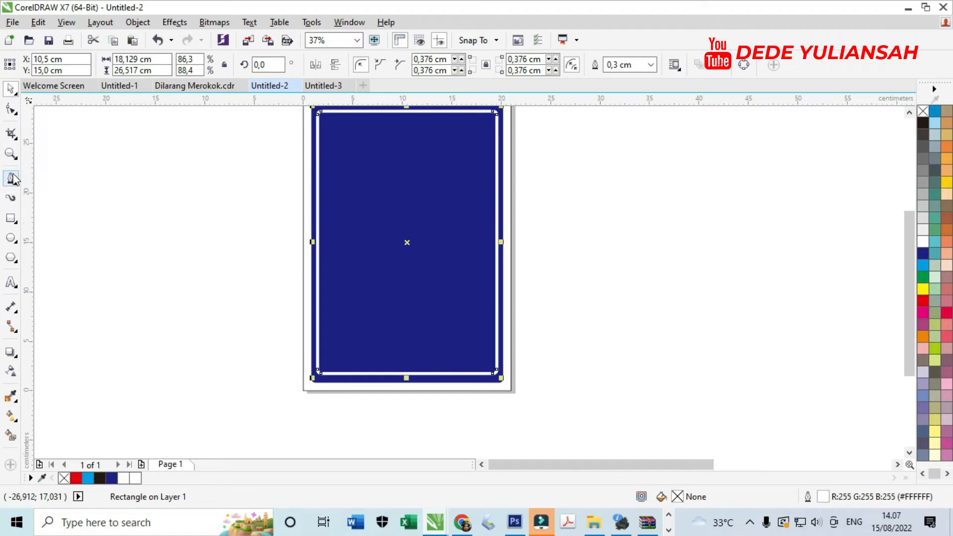
scroll(317, 289, "up", 1)
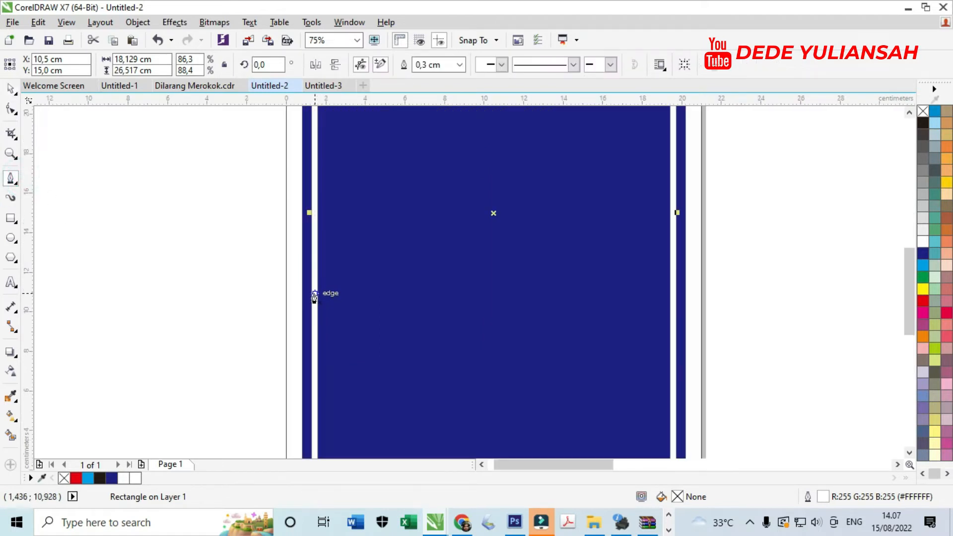
left_click(314, 294)
left_click(674, 294)
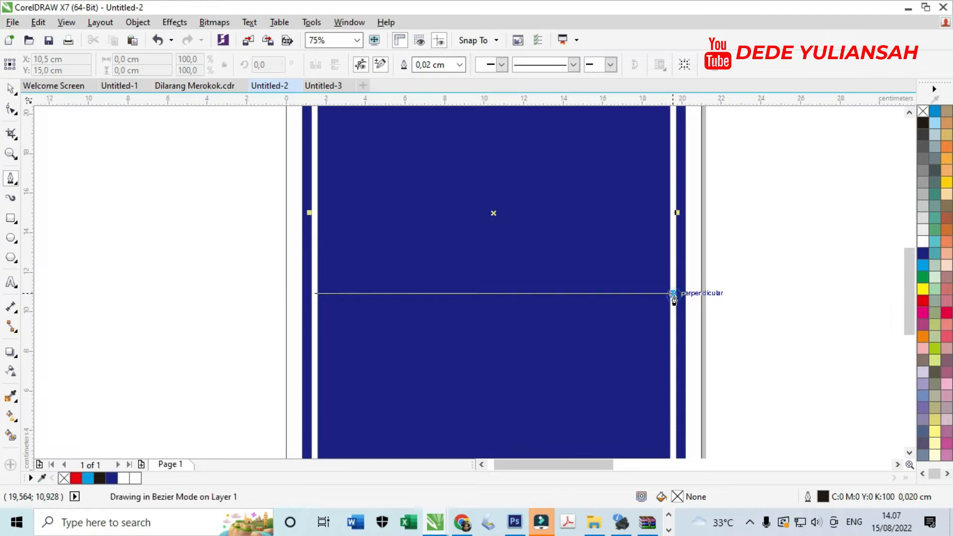
double_click(673, 294)
left_click(10, 90)
Set the dividing line's outline width to 0.3 cm
scroll(333, 297, "up", 2)
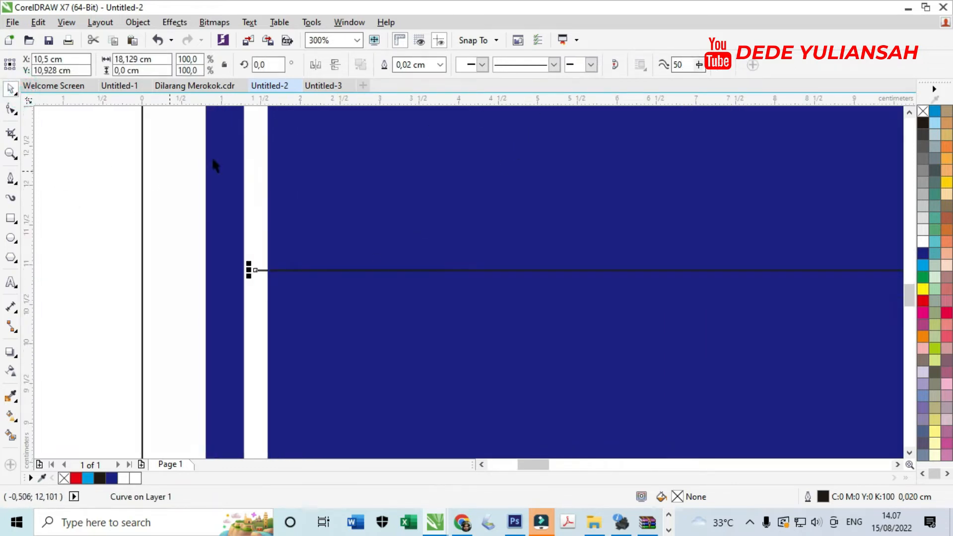
left_click(440, 65)
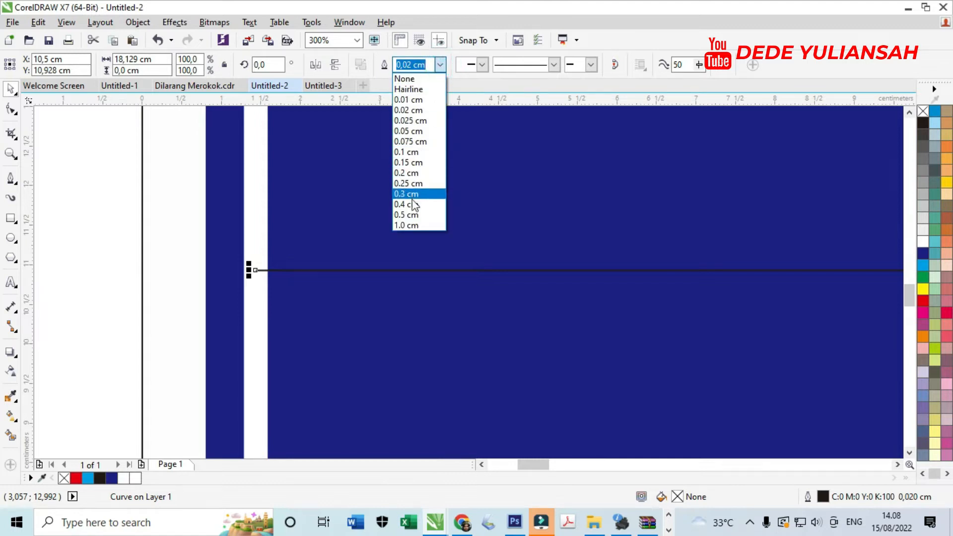
left_click(412, 197)
Color the dividing line white with the color eyedropper, sampling white from the blank canvas
scroll(259, 229, "down", 2)
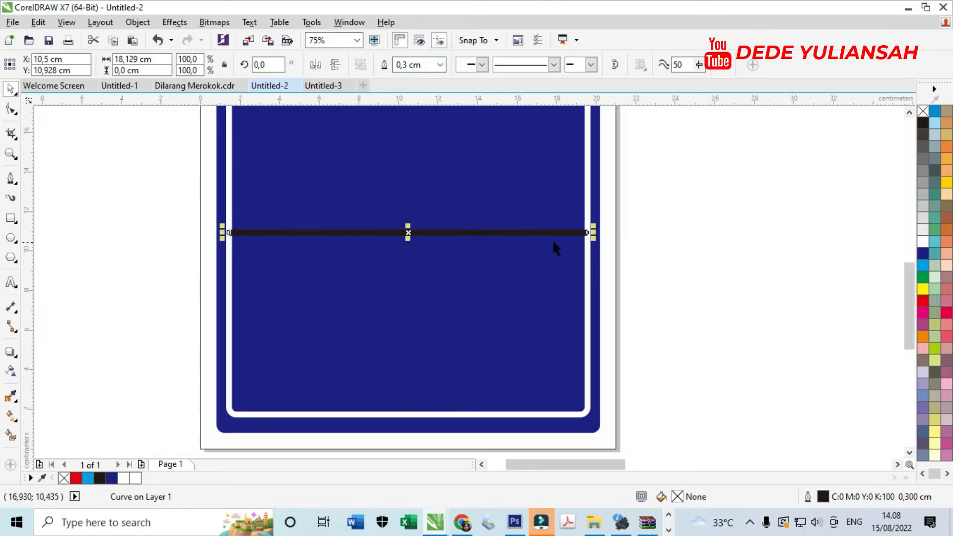
scroll(545, 239, "up", 2)
scroll(680, 183, "down", 1)
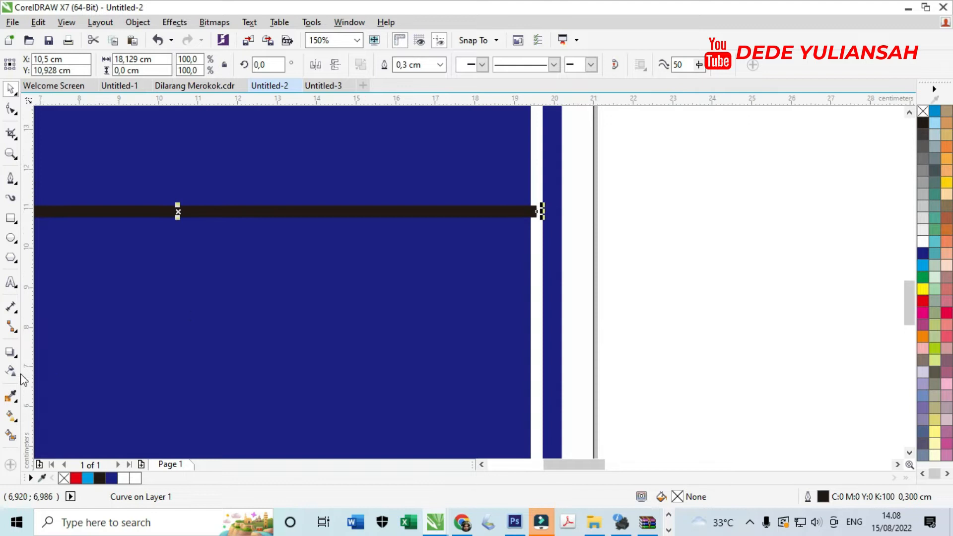
left_click(10, 397)
left_click(622, 291)
left_click(518, 213)
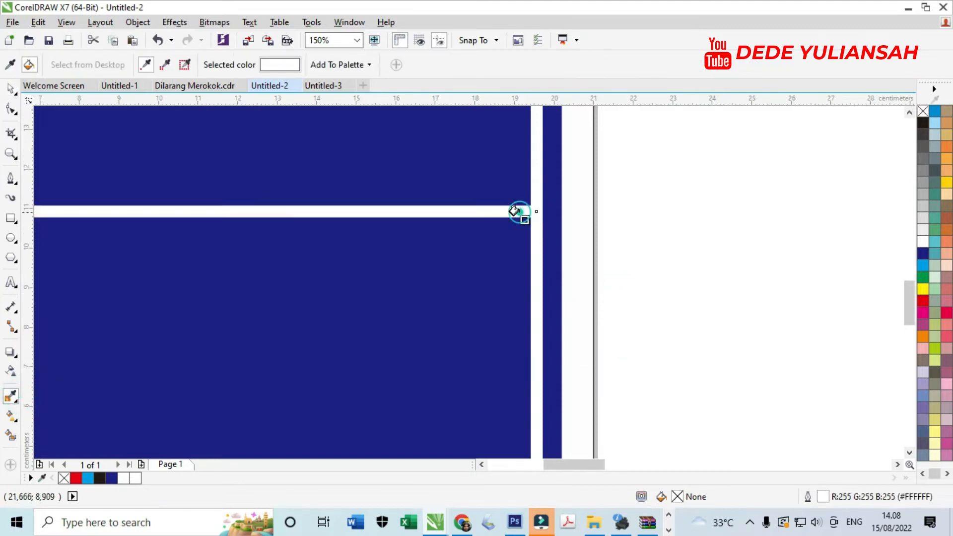
scroll(521, 238, "down", 2)
left_click(10, 90)
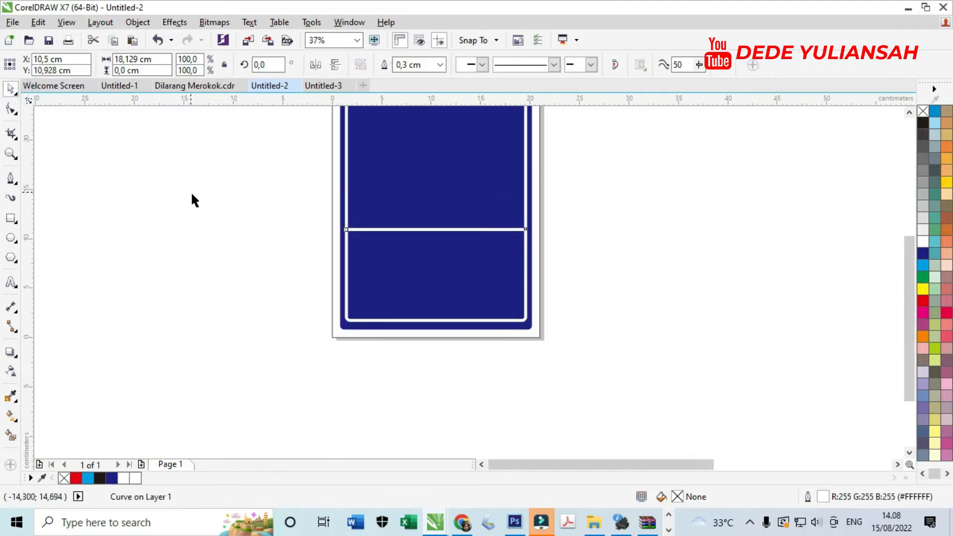
left_click(191, 194)
Select the two prepared text lines PARKIR and MOBIL beside the page and move them onto the sign's lower panel
scroll(528, 305, "down", 2)
left_click_drag(837, 348, 582, 317)
key("ctrl+z")
left_click_drag(872, 394, 785, 337)
left_click_drag(831, 355, 581, 318)
scroll(603, 327, "up", 3)
scroll(591, 313, "down", 1)
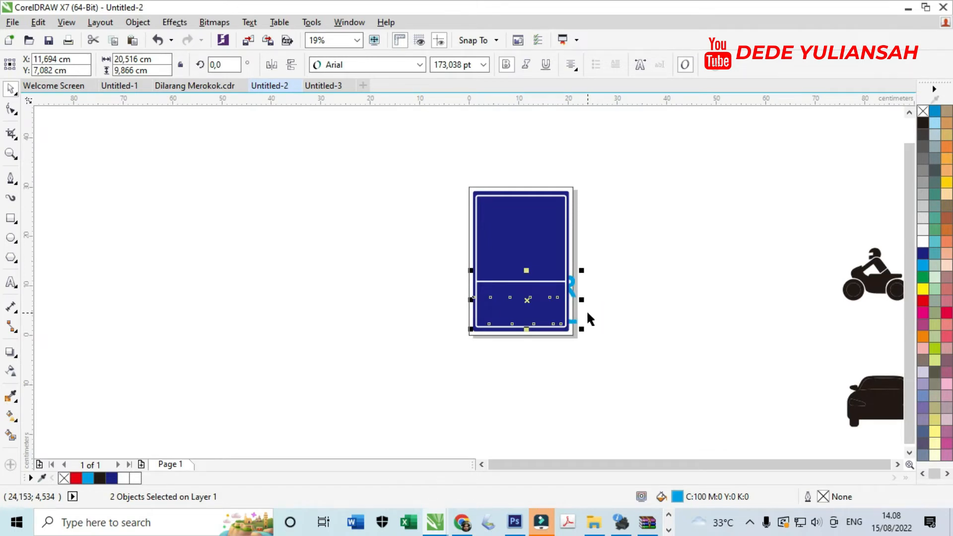
Scale the PARKIR MOBIL text down to about 14.6 by 7.0 cm and fill it with white
scroll(588, 314, "up", 1)
left_click_drag(580, 260, 552, 275)
left_click(924, 241)
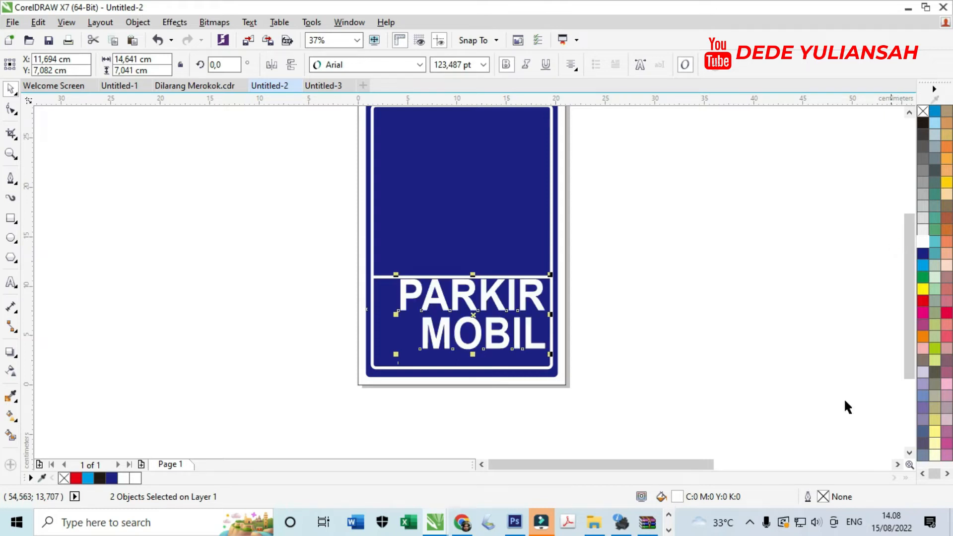
Place the PARKIR MOBIL text within the lower panel and center both words horizontally on the inner frame
scroll(482, 304, "up", 2)
left_click_drag(456, 287, 433, 305)
left_click(619, 314, "shift")
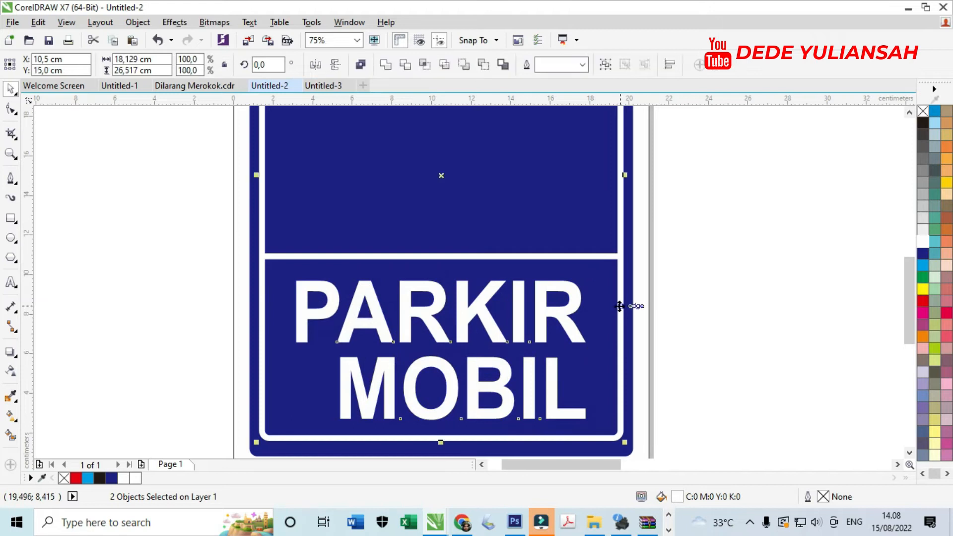
key("c")
left_click(715, 351)
scroll(426, 288, "down", 2)
left_click(640, 297)
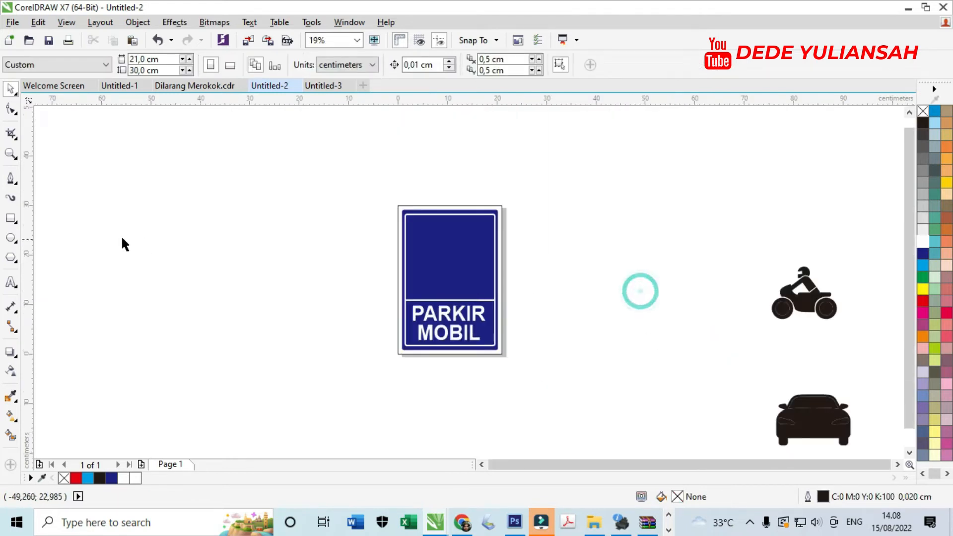
Add a letter P in Arial beside the sign, enlarge it to about 8.5 cm tall and make it bold
left_click(11, 282)
scroll(362, 222, "up", 2)
left_click(347, 262)
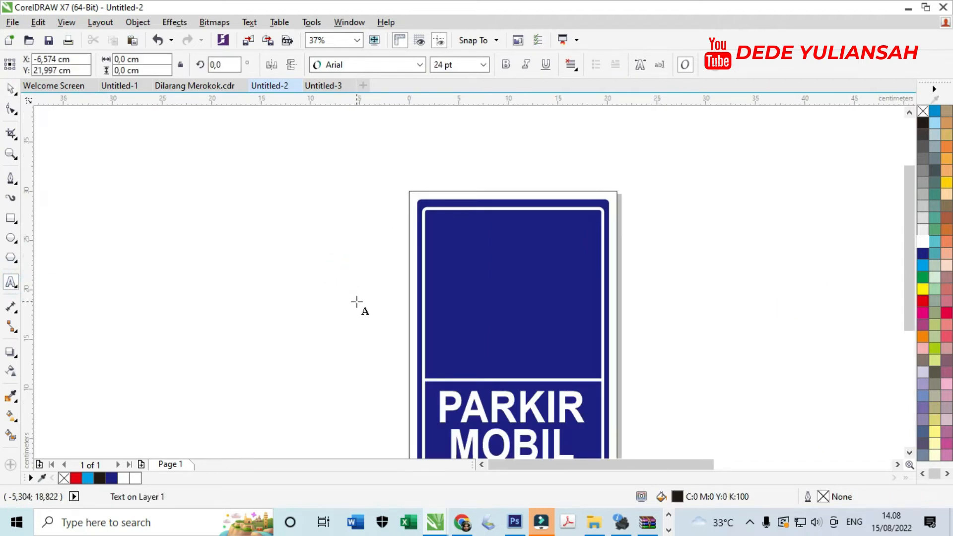
left_click(11, 89)
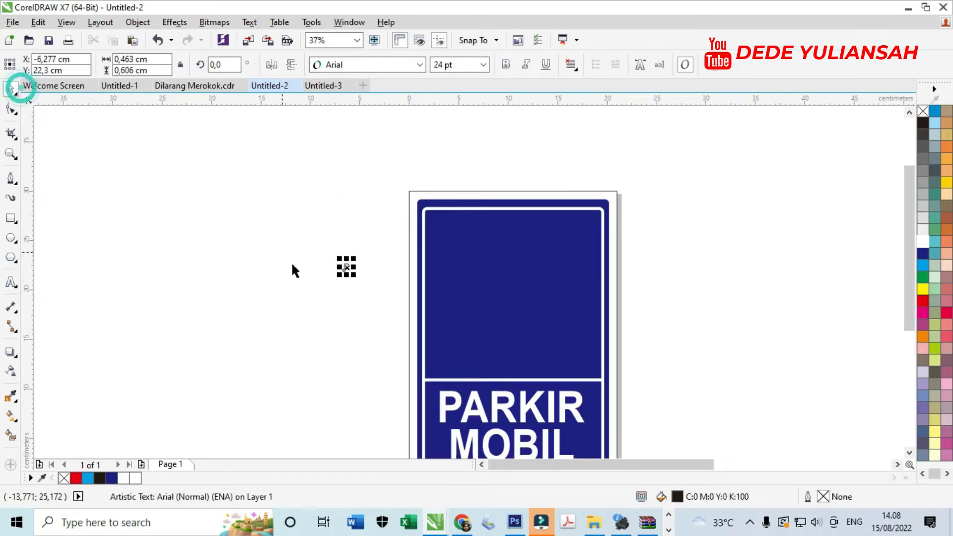
left_click_drag(350, 271, 414, 352)
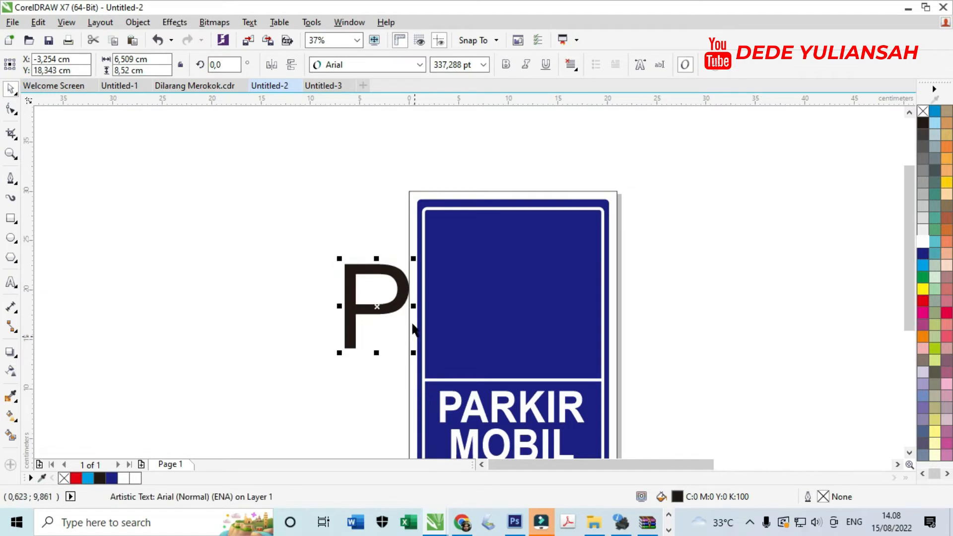
left_click(506, 64)
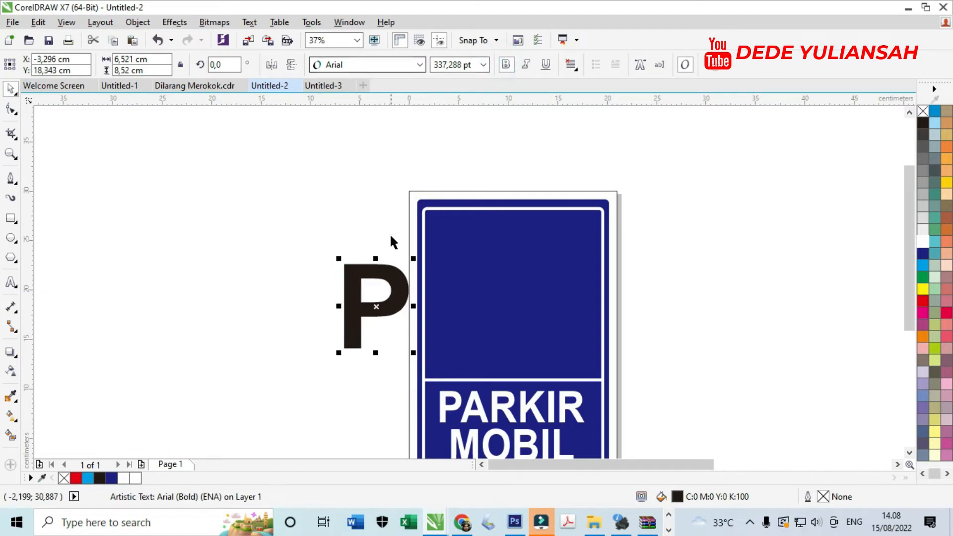
Move the letter P into the sign's upper panel and fill it with white
left_click_drag(395, 287, 500, 255)
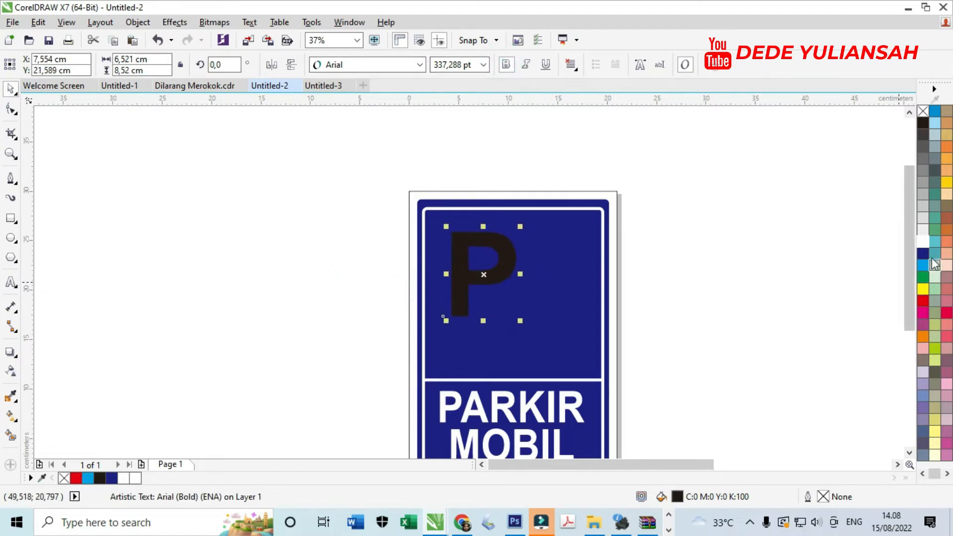
left_click(923, 242)
scroll(526, 315, "up", 2)
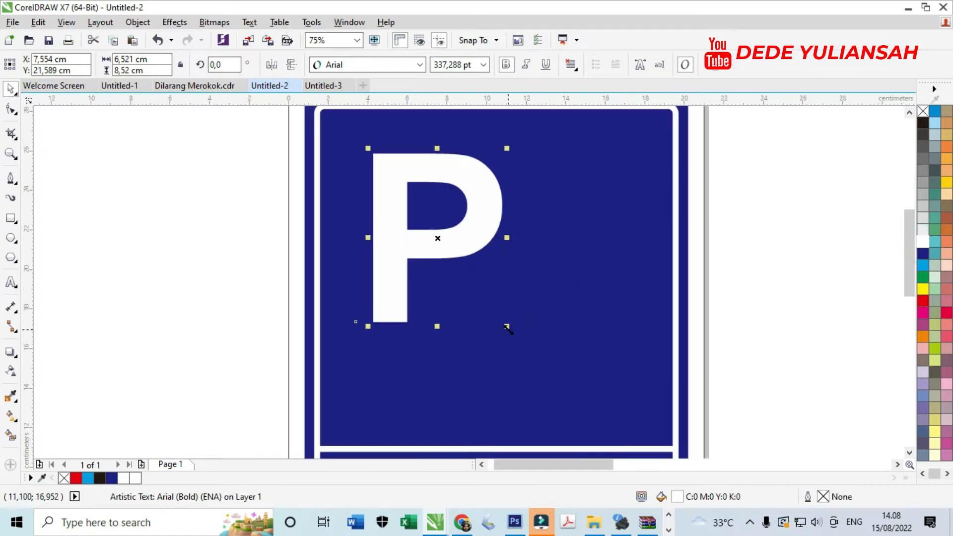
Enlarge the letter P to about 7.7 by 11.7 cm and shift it slightly toward the panel's upper-left corner
left_click_drag(508, 328, 531, 359)
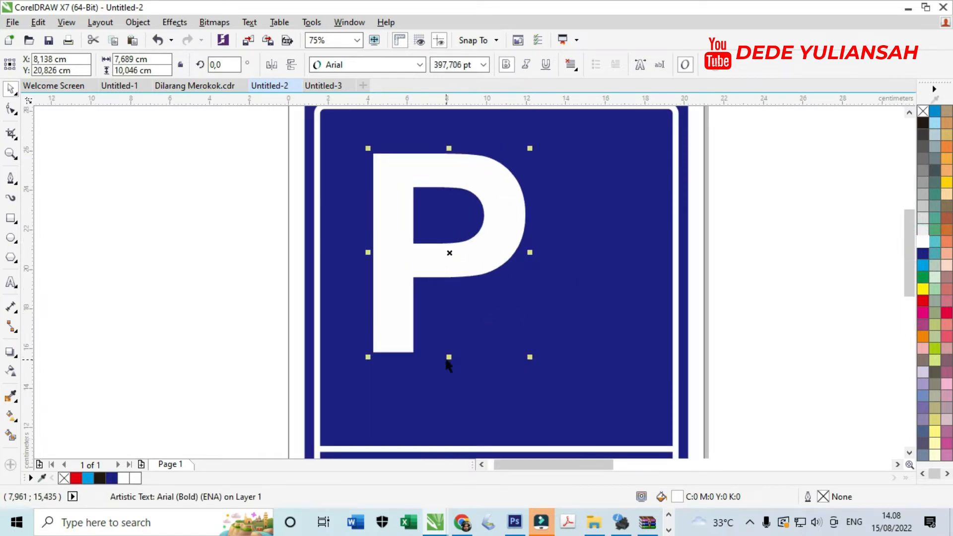
left_click_drag(450, 360, 450, 392)
scroll(357, 242, "down", 2)
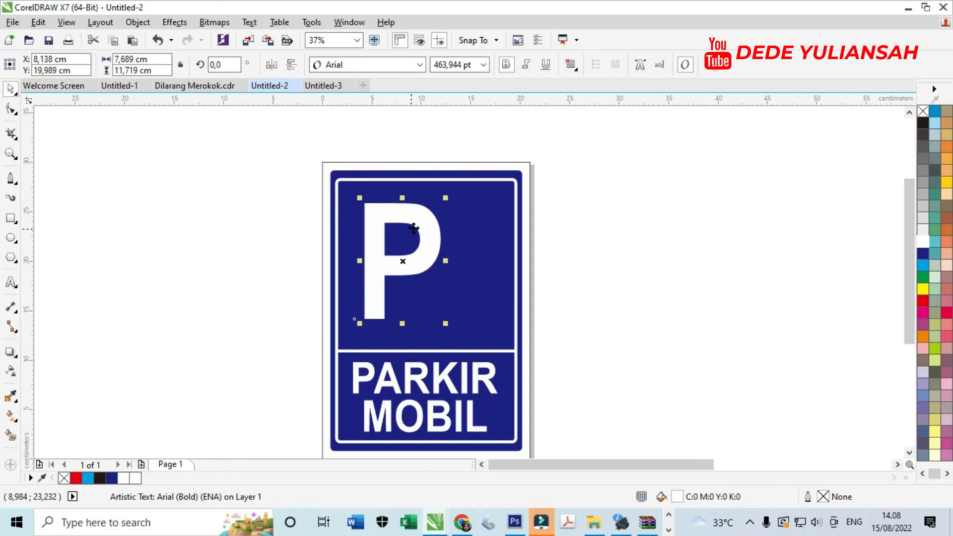
scroll(444, 237, "up", 2)
left_click(440, 235)
Move the complete car icon from beside the page onto the sign and bring it to the front
scroll(374, 207, "down", 6)
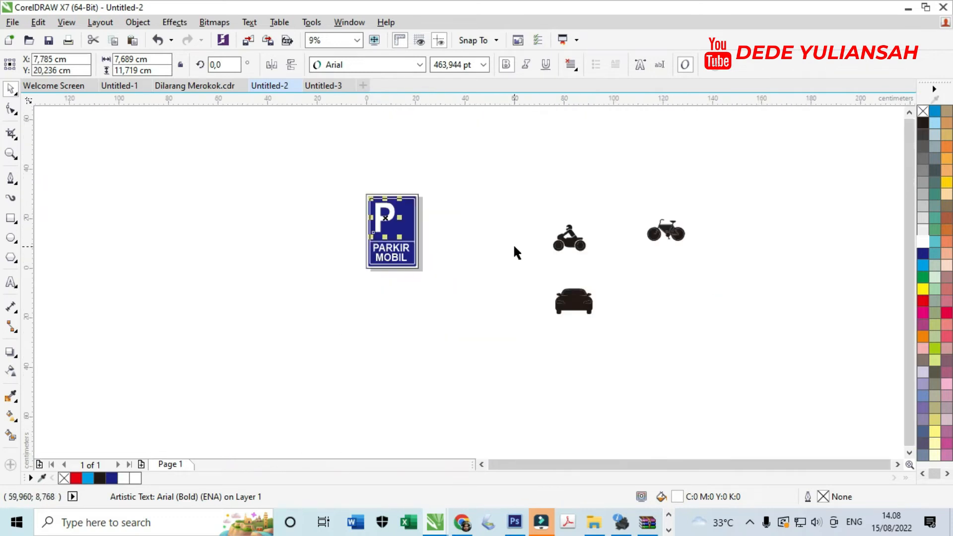
left_click(514, 245)
left_click_drag(615, 337, 616, 338)
left_click_drag(571, 300, 431, 228)
scroll(431, 228, "up", 4)
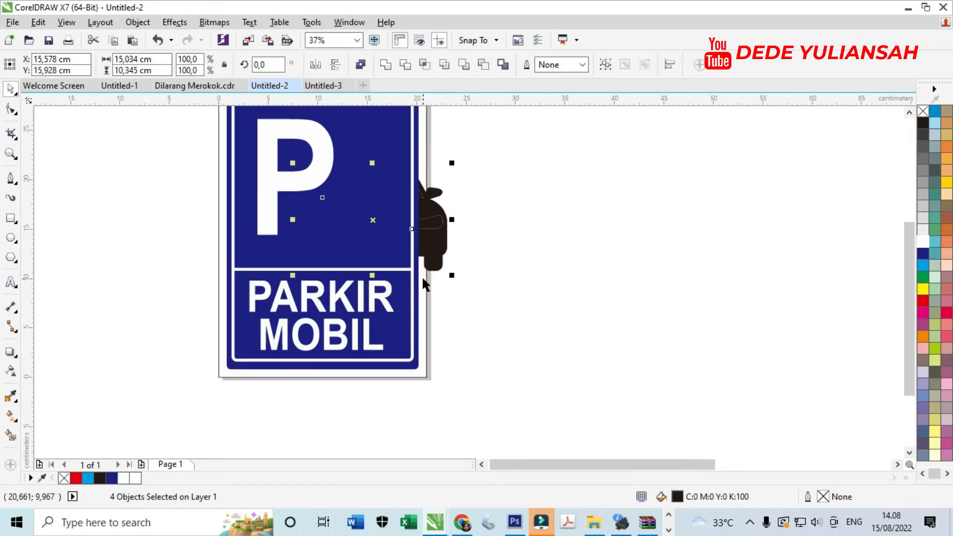
key("shift+Page_Up")
Scale the car to about 8.9 by 6.1 cm, place it at the P's lower right and fill it with white
left_click_drag(453, 276, 393, 233)
left_click_drag(358, 181, 378, 220)
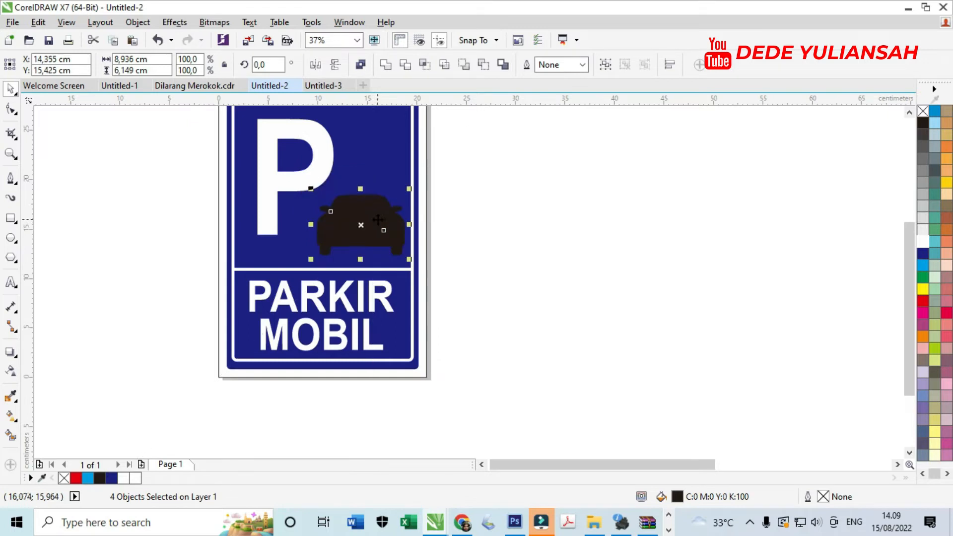
left_click(924, 243)
left_click(715, 251)
Fill the car's windshield and both headlights with the dark blue sampled from the sign background using the color eyedropper
left_click(11, 371)
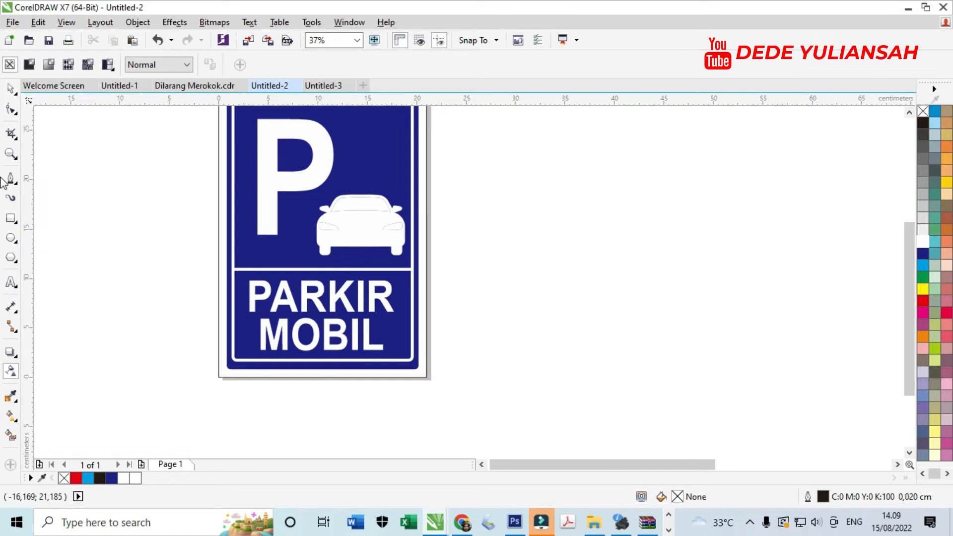
left_click(11, 397)
scroll(358, 184, "up", 4)
left_click(366, 154)
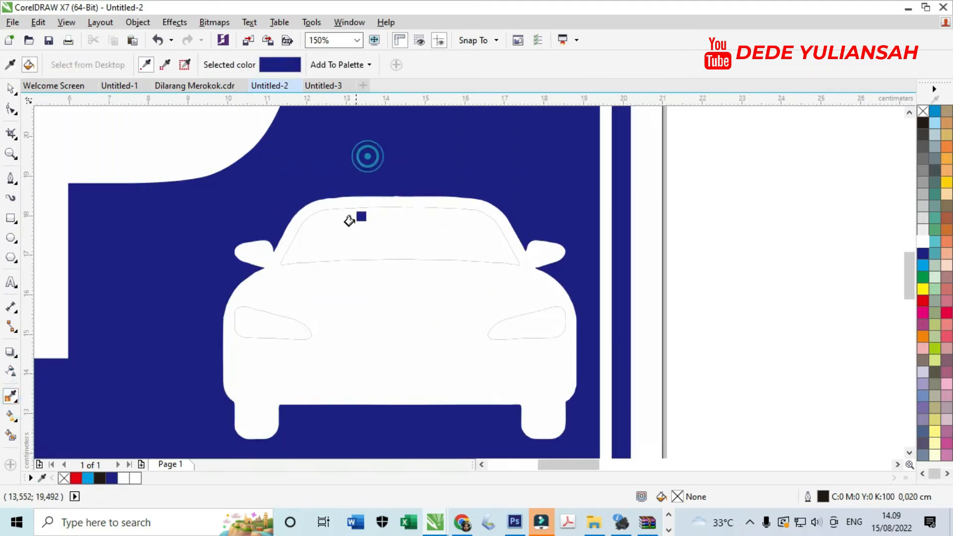
left_click(353, 227)
left_click(268, 321)
left_click(529, 324)
scroll(454, 305, "down", 4)
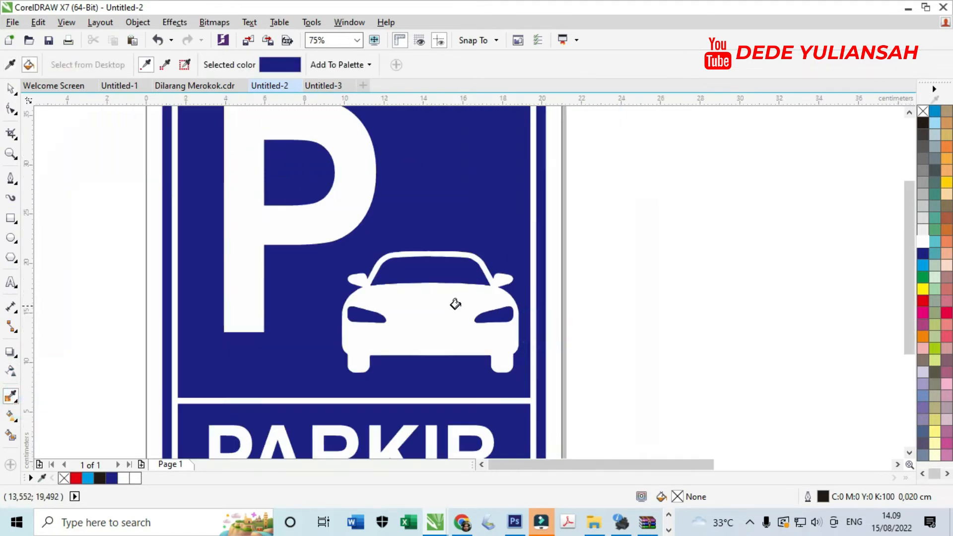
Select the whole car and shift it slightly left and down to about X 14.1, Y 15.1 cm
left_click(10, 88)
left_click_drag(551, 368, 379, 257)
scroll(491, 330, "up", 2)
left_click_drag(465, 312, 460, 317)
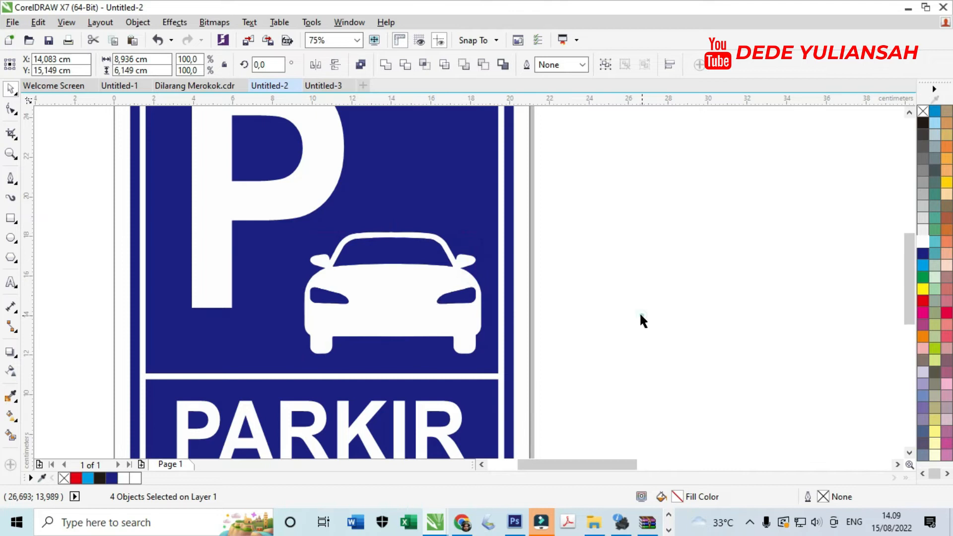
left_click(640, 315)
Select the whole parking sign with its page frame and place a copy to the right of the original
scroll(640, 315, "down", 4)
scroll(388, 270, "up", 2)
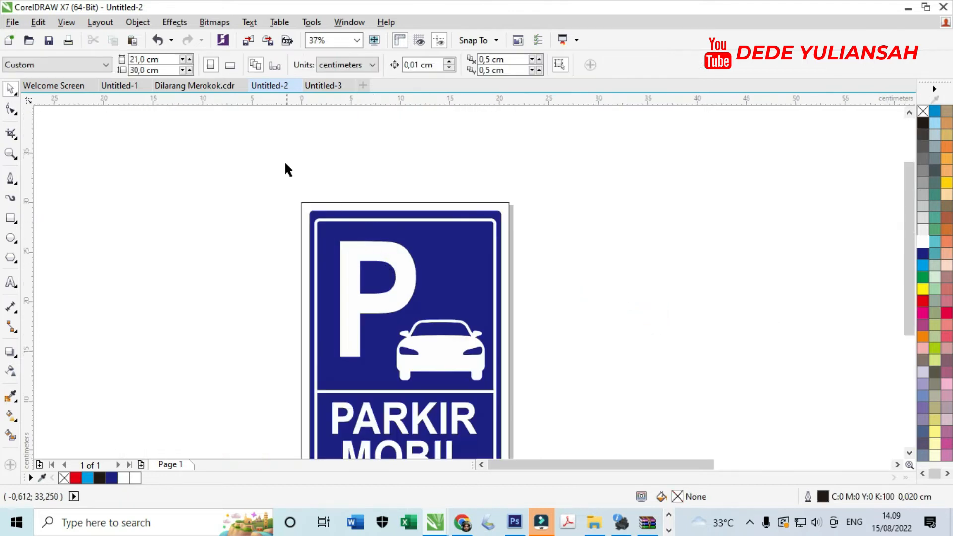
scroll(284, 157, "down", 2)
left_click_drag(237, 151, 511, 395)
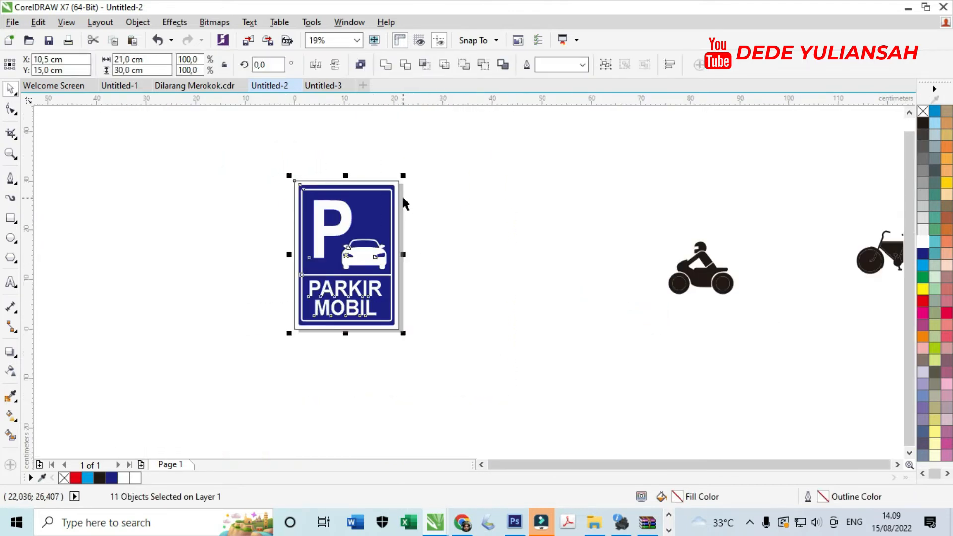
scroll(402, 202, "up", 2)
left_click_drag(295, 209, 512, 265)
Delete the car from the copied sign and move the motorcycle icon into its place
left_click(571, 297)
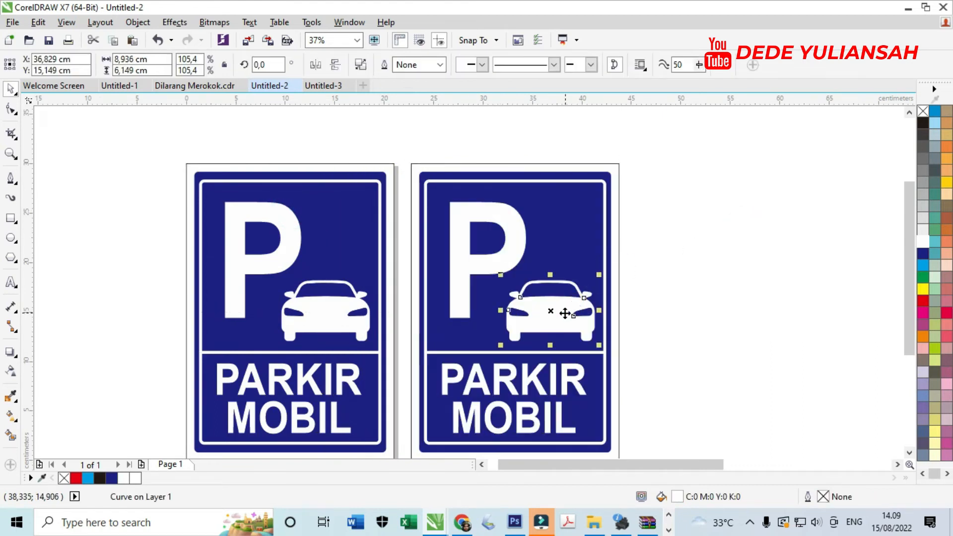
key("Delete")
scroll(451, 283, "down", 2)
left_click(722, 314)
left_click_drag(723, 314, 517, 286)
Scale the motorcycle to 80%, about 8.5 by 6.9 cm, position it at the P's lower right and fill it with white
scroll(540, 262, "up", 2)
left_click_drag(545, 254, 496, 294)
scroll(464, 326, "up", 2)
left_click_drag(462, 324, 471, 316)
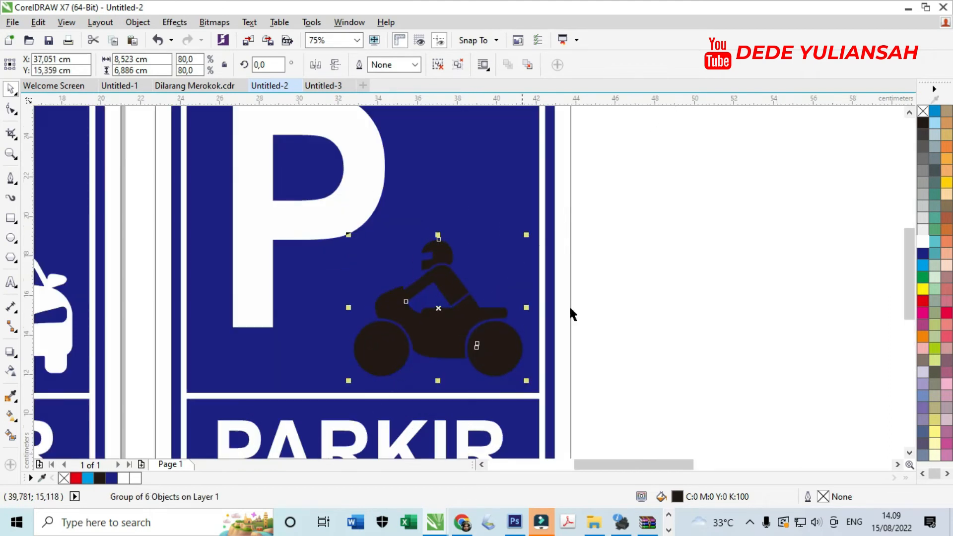
left_click(924, 233)
left_click(800, 263)
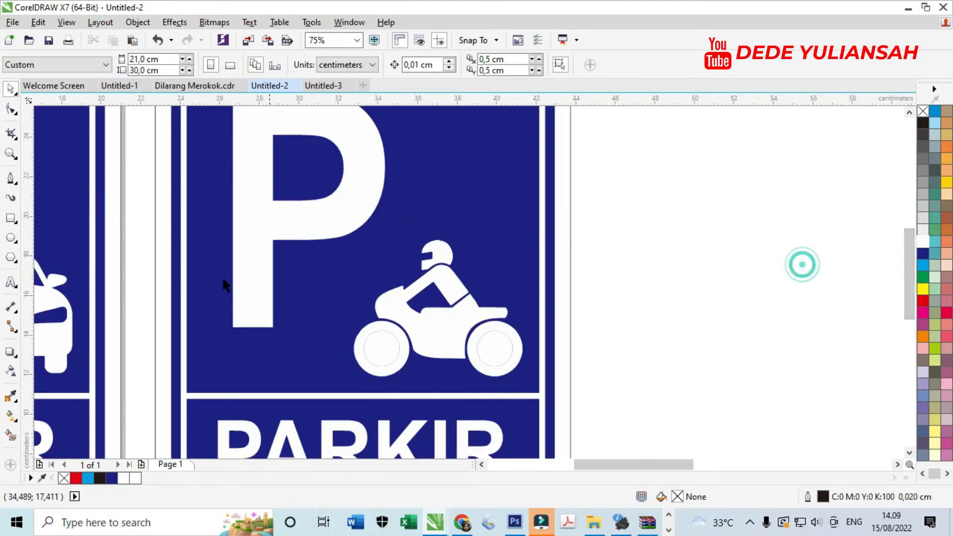
Fill the inner circles of both motorcycle wheels with the sign's dark blue, sampled from the background
left_click(10, 396)
left_click(316, 337)
scroll(364, 339, "up", 2)
left_click(370, 343)
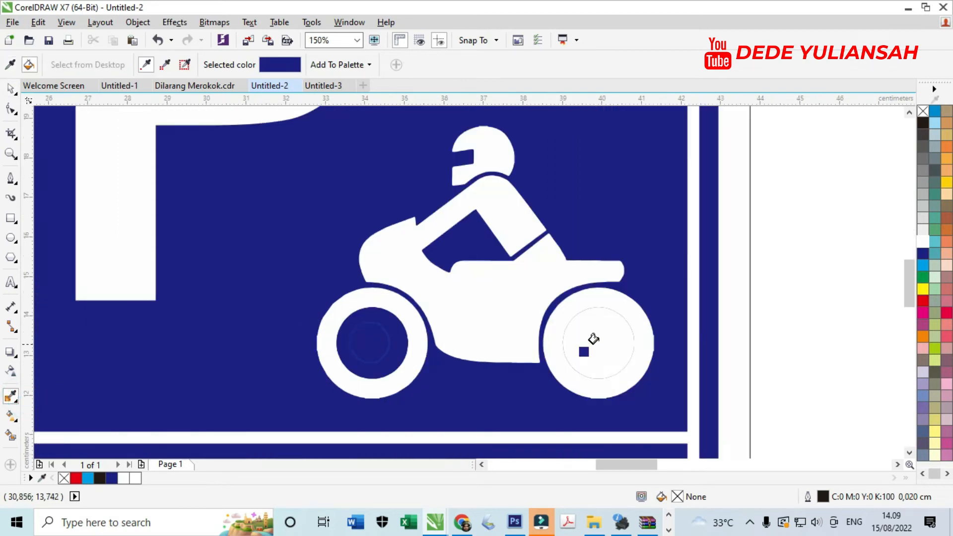
left_click(594, 339)
scroll(315, 216, "down", 4)
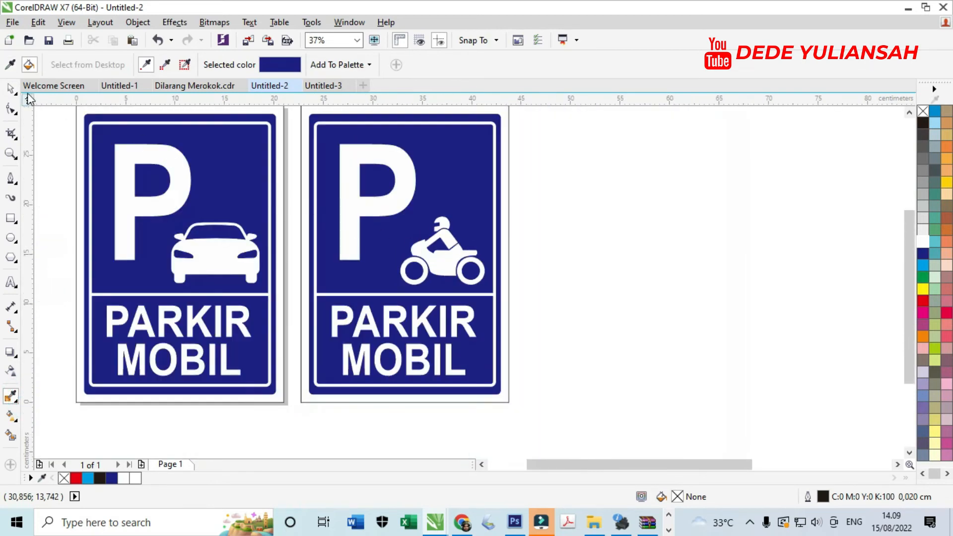
left_click(10, 88)
Select the whole motorcycle sign with its page frame and place a copy beside it as the third sign
scroll(501, 253, "down", 2)
left_click_drag(368, 160, 559, 354)
left_click_drag(440, 247, 554, 249)
right_click(554, 249)
left_click(665, 268)
Delete the motorcycle icon from the third sign
scroll(610, 226, "up", 1)
scroll(591, 234, "up", 1)
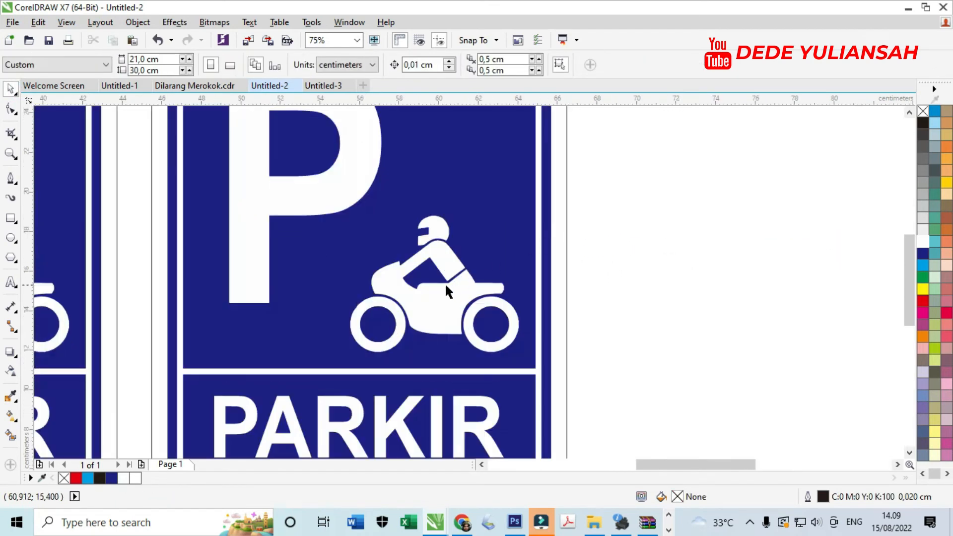
left_click(445, 282)
scroll(441, 285, "down", 2)
key("Delete")
Replace MOBIL with MOTOR in the motorcycle sign's caption and scale the word down slightly to fit beneath PARKIR
scroll(342, 325, "up", 1)
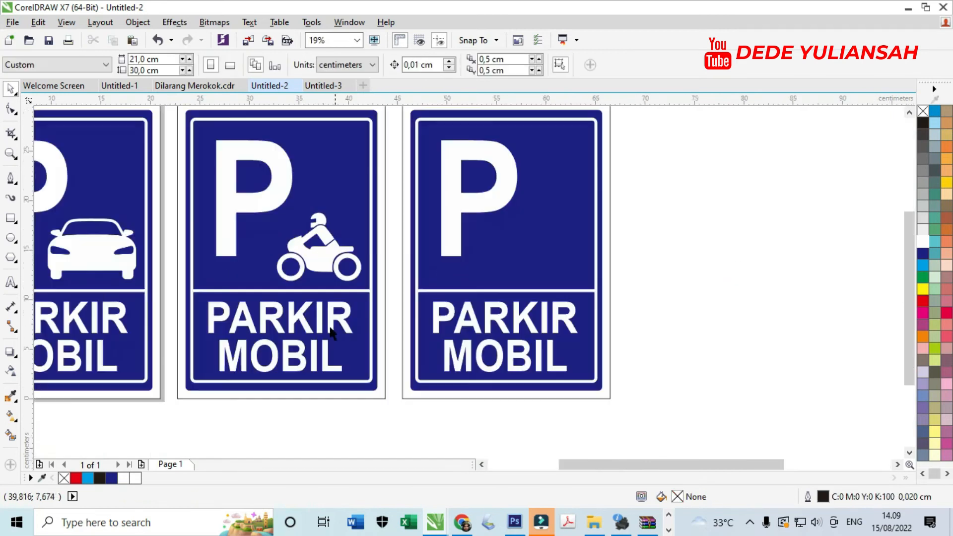
left_click(292, 370)
double_click(289, 353)
type("MT")
key("BackSpace")
type("OTO")
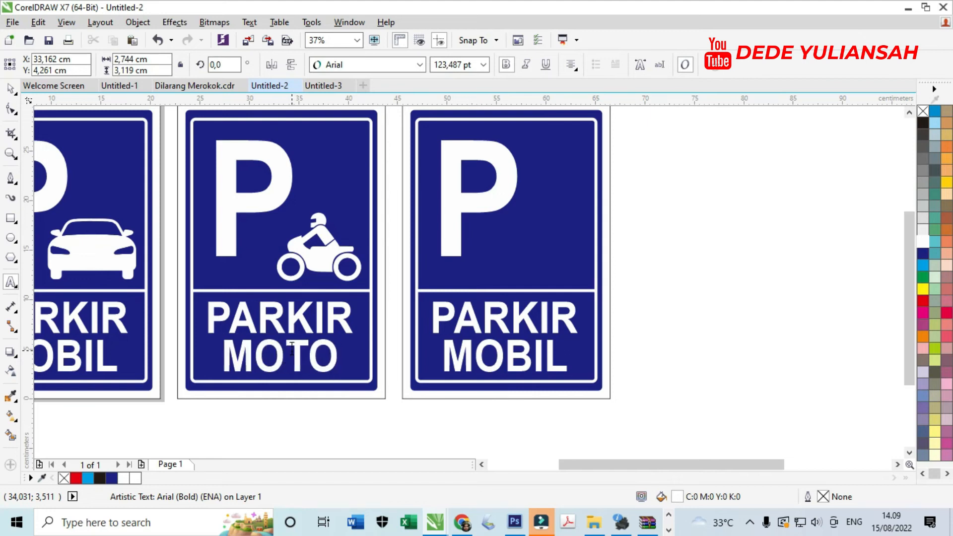
type("R")
left_click(10, 88)
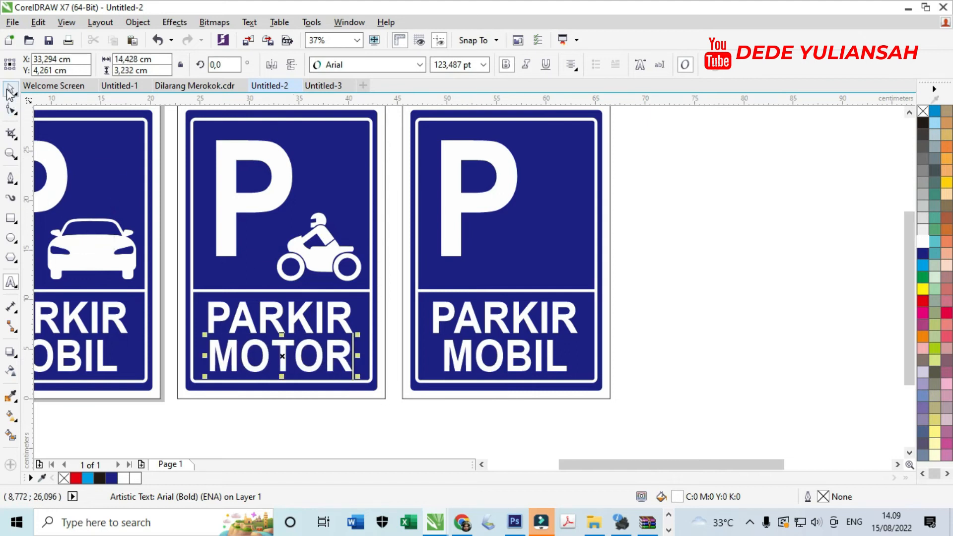
scroll(354, 382, "up", 1)
left_click_drag(347, 377, 323, 366)
Replace MOBIL with SEPEDA on the third sign and scale the word down to about 12.4 by 2.5 cm
left_click(610, 362)
double_click(602, 361)
key("ctrl+a")
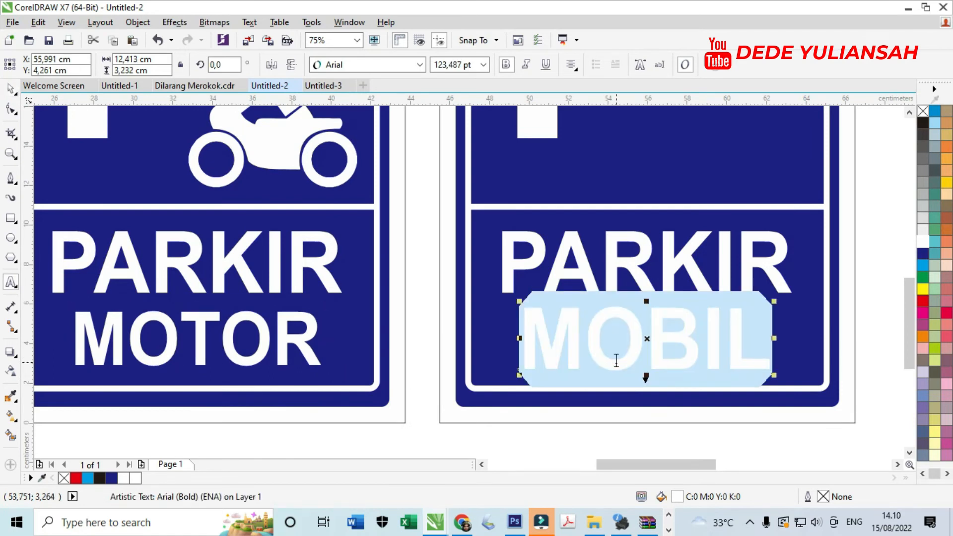
type("SPEDA")
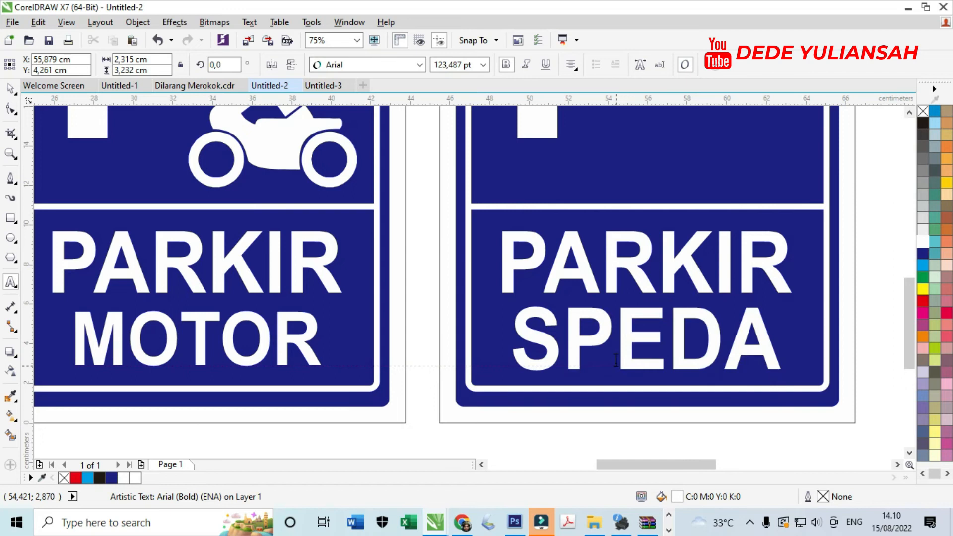
scroll(617, 361, "down", 3)
scroll(514, 319, "up", 3)
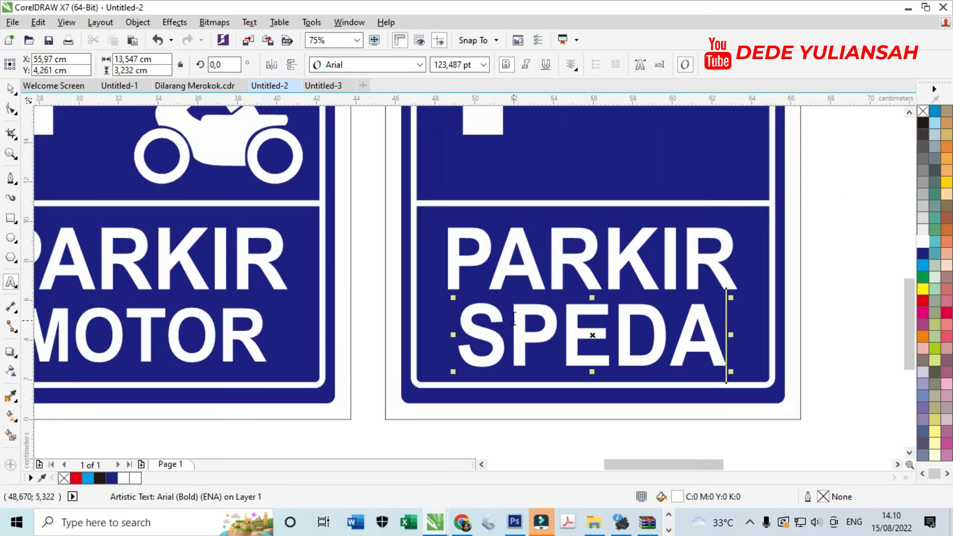
left_click(514, 318)
type("E")
left_click(12, 88)
left_click_drag(759, 371, 715, 365)
Place the bicycle icon at the lower right of the third sign's P, scaled to about 10 by 5.8 cm and filled white
scroll(549, 372, "down", 5)
mouse_move(824, 309)
left_mouse_down()
mouse_move(509, 304)
mouse_move(509, 318)
left_mouse_up()
scroll(532, 322, "up", 4)
left_click_drag(670, 377, 616, 346)
left_click(922, 241)
left_click_drag(575, 283, 571, 308)
left_click(743, 343)
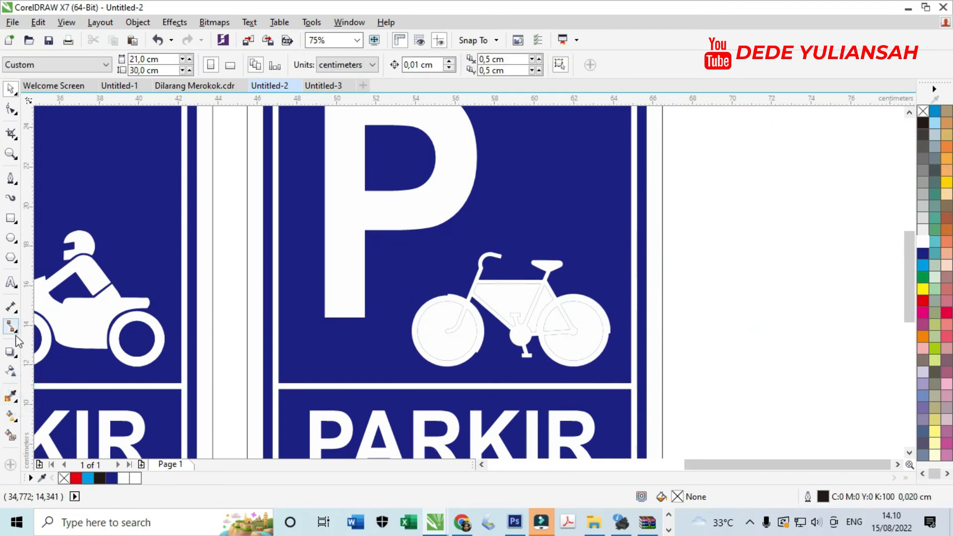
Fill the openings inside the bicycle's wheels and frame with the dark blue sampled from the sign background
left_click(12, 398)
left_click(387, 311)
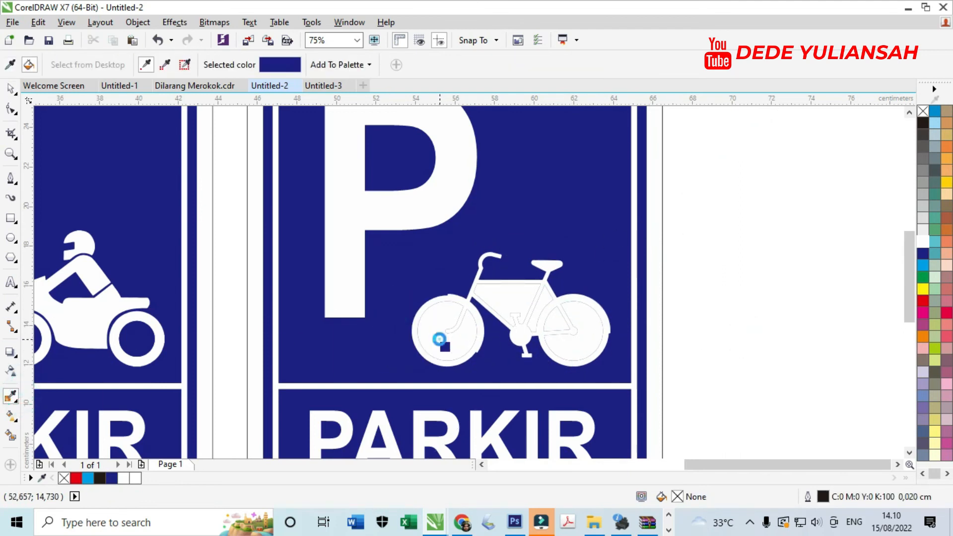
left_click(436, 336)
left_click(557, 321)
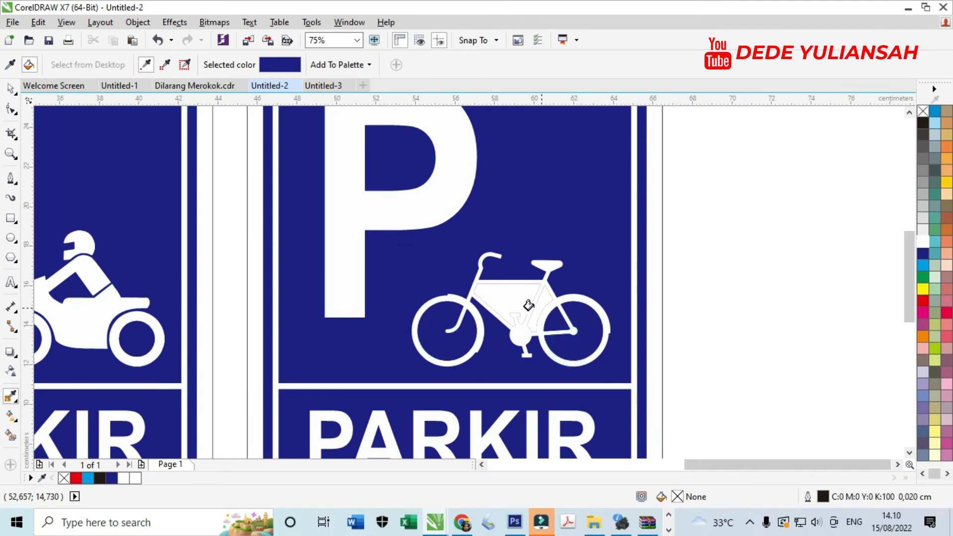
left_click(503, 292)
left_click(540, 299)
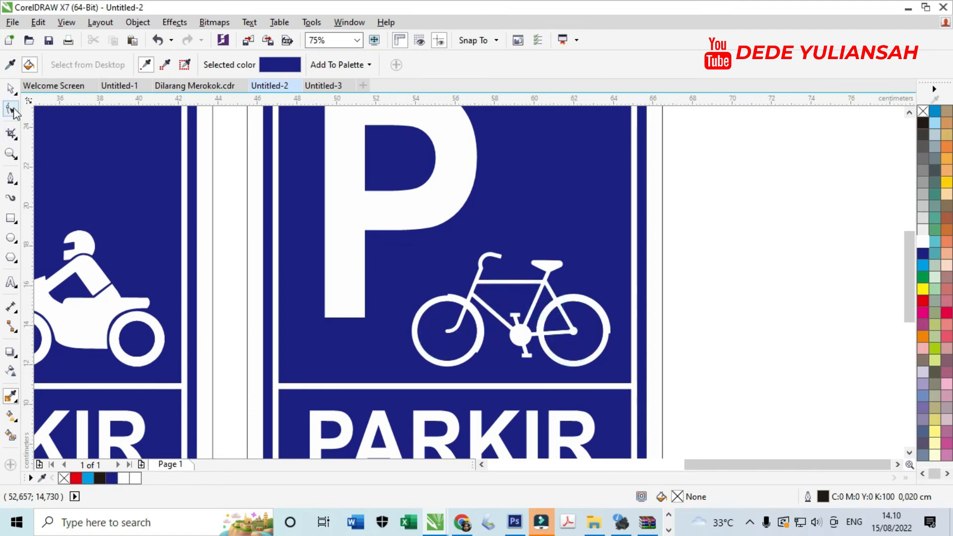
left_click(12, 90)
Select the whole bicycle sign with its page frame and place a copy to its right as the fourth sign
scroll(342, 275, "down", 2)
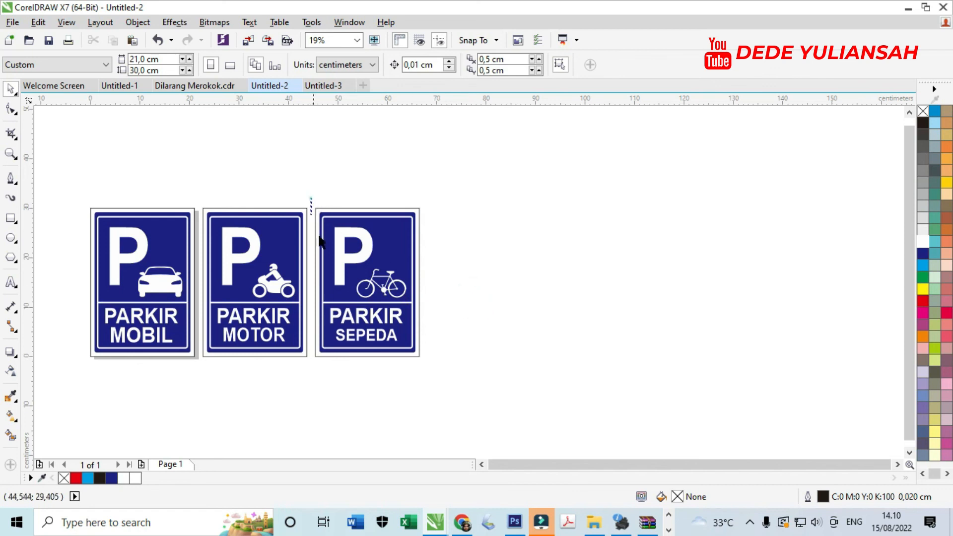
left_click_drag(315, 202, 426, 361)
scroll(380, 257, "up", 2)
left_click_drag(350, 247, 567, 283)
left_click(763, 279)
scroll(762, 280, "down", 2)
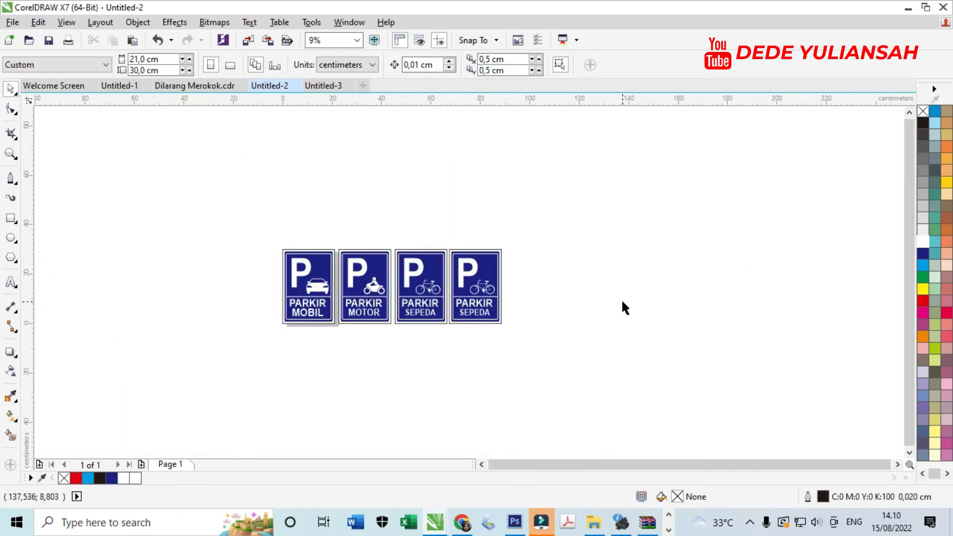
Delete the bicycle icon from the fourth sign
scroll(486, 314, "up", 2)
left_click(490, 268)
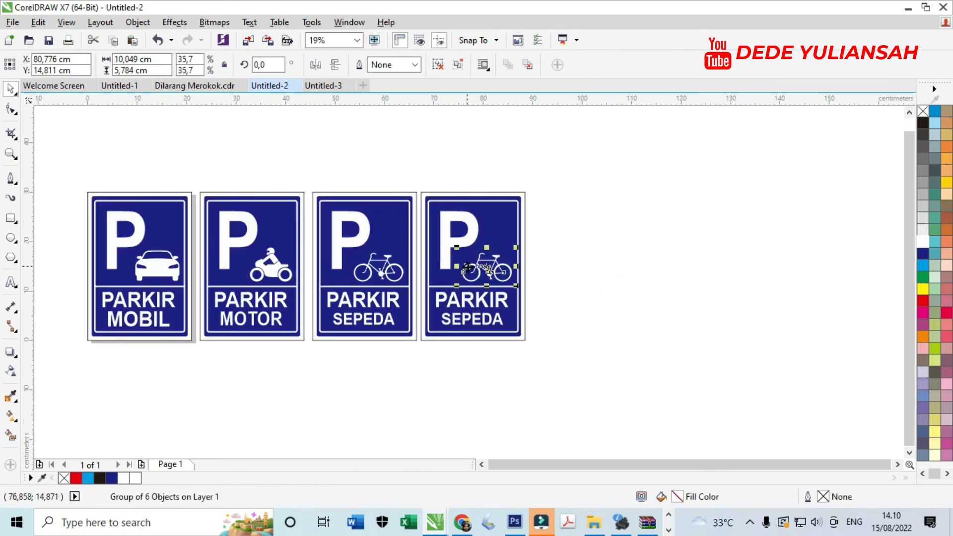
key("Delete")
Enlarge the fourth sign's P to 118.8%, about 9.1 by 13.9 cm, and centre it horizontally on the sign
scroll(464, 251, "up", 2)
left_click(467, 246)
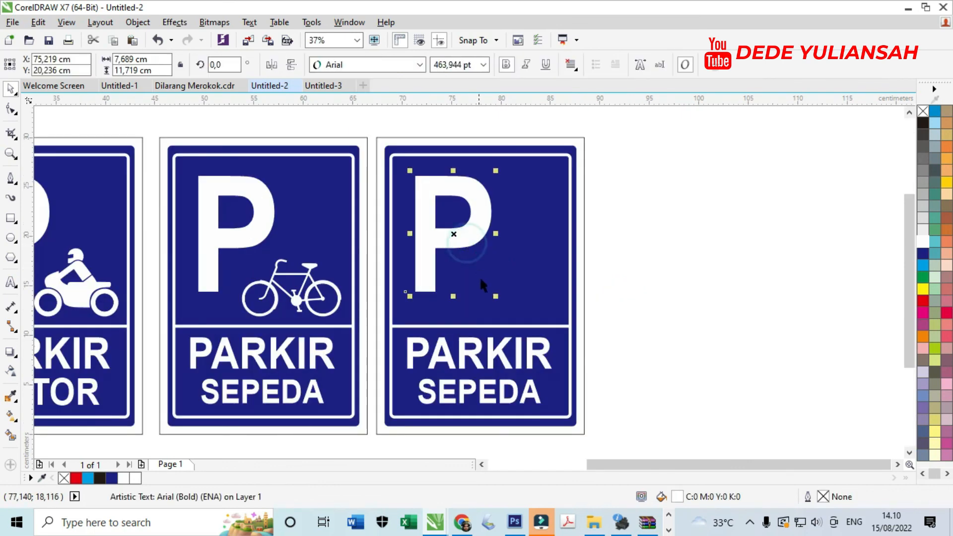
left_click_drag(496, 294, 512, 320)
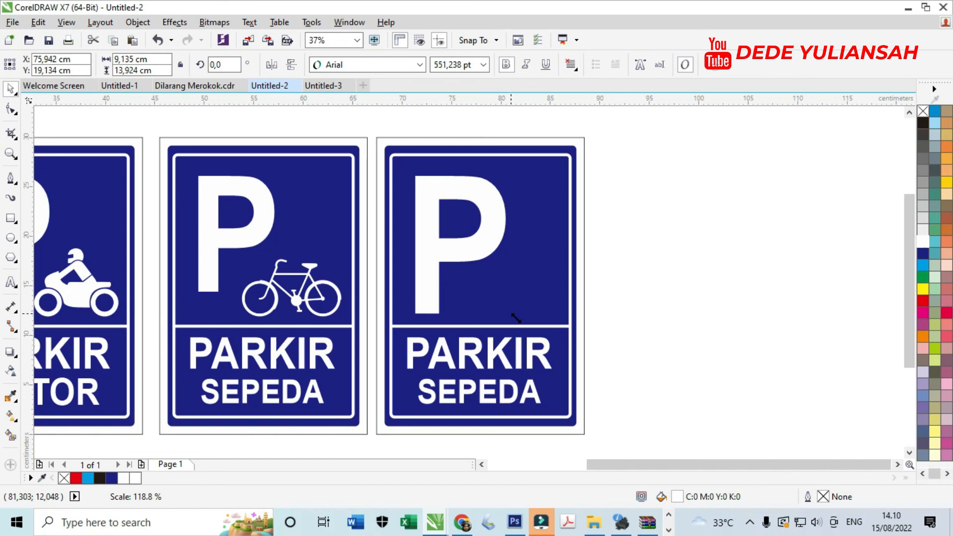
left_click(550, 240, "shift")
key("c")
left_click(673, 277)
left_click(697, 346)
left_click_drag(697, 346, 469, 225)
key("Delete")
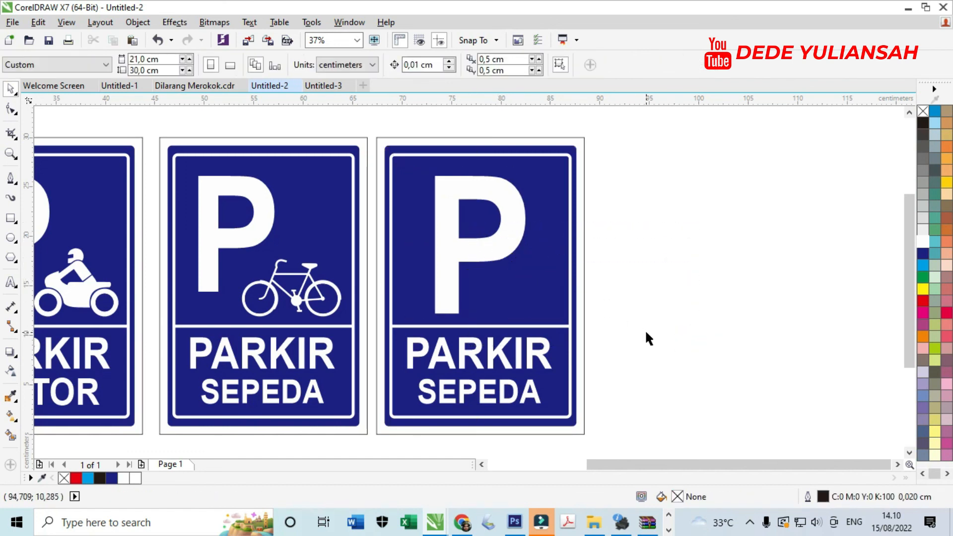
Change the fourth sign's caption to AREA on the upper line and PARKIR on the lower line
double_click(469, 356)
type("AREA")
key("Escape")
double_click(496, 397)
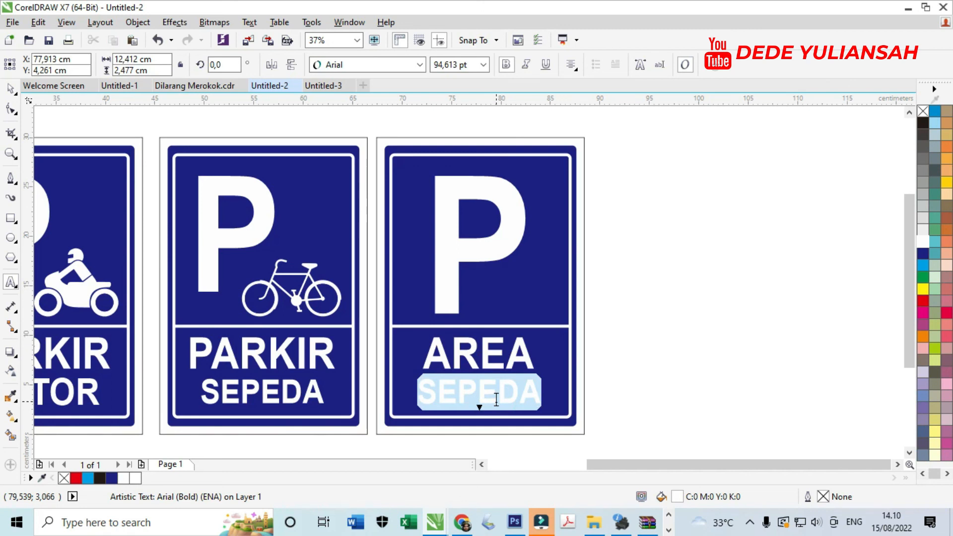
type("PARKIR")
key("Escape")
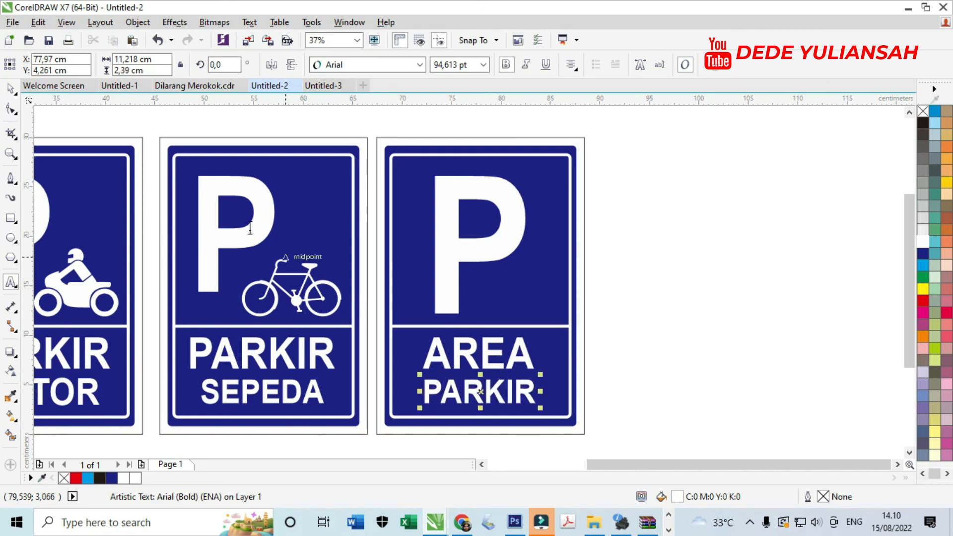
left_click(11, 89)
Review the four parking signs side by side, examining their icons, captions and overall layout
scroll(551, 214, "down", 3)
scroll(553, 214, "down", 1)
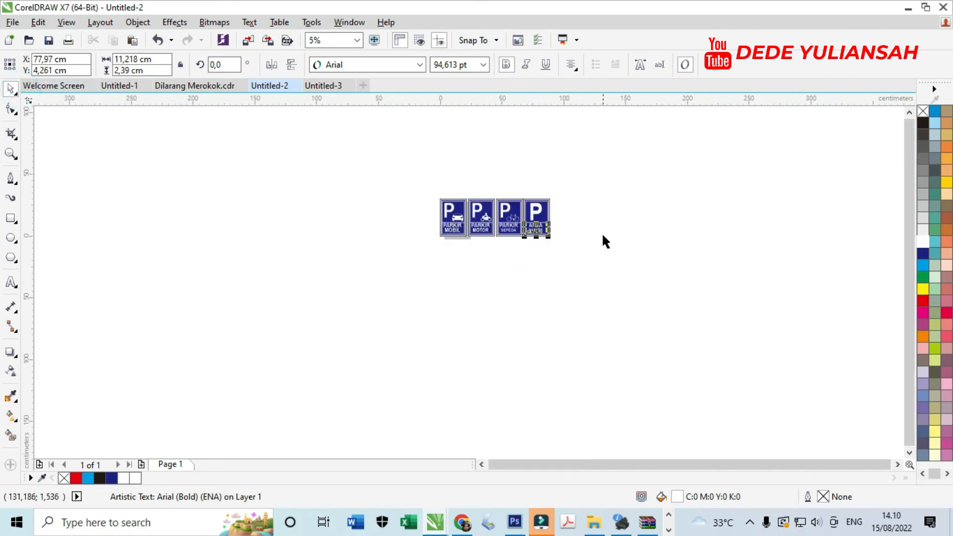
left_click(603, 234)
scroll(482, 188, "up", 1)
scroll(503, 246, "up", 1)
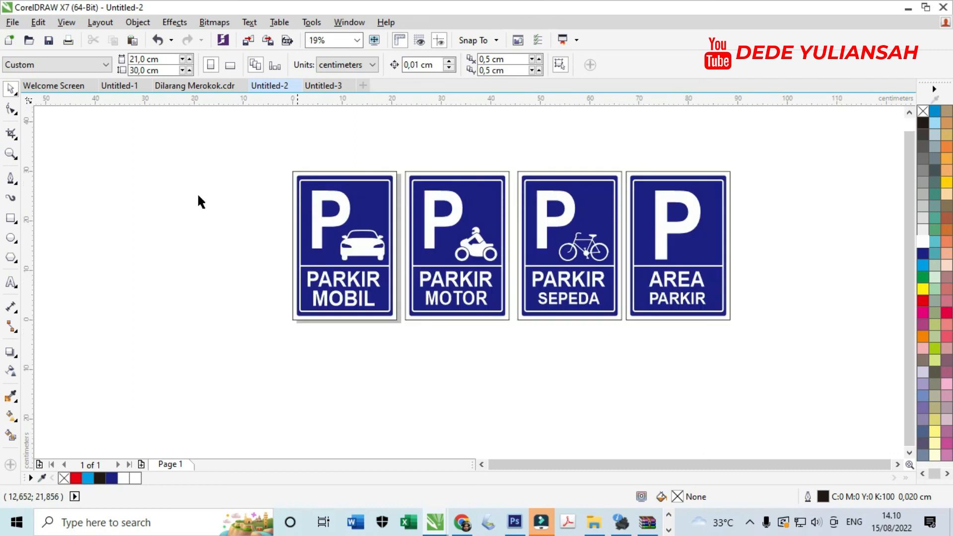
left_click(10, 154)
left_click_drag(250, 162, 763, 341)
left_click_drag(91, 139, 863, 424)
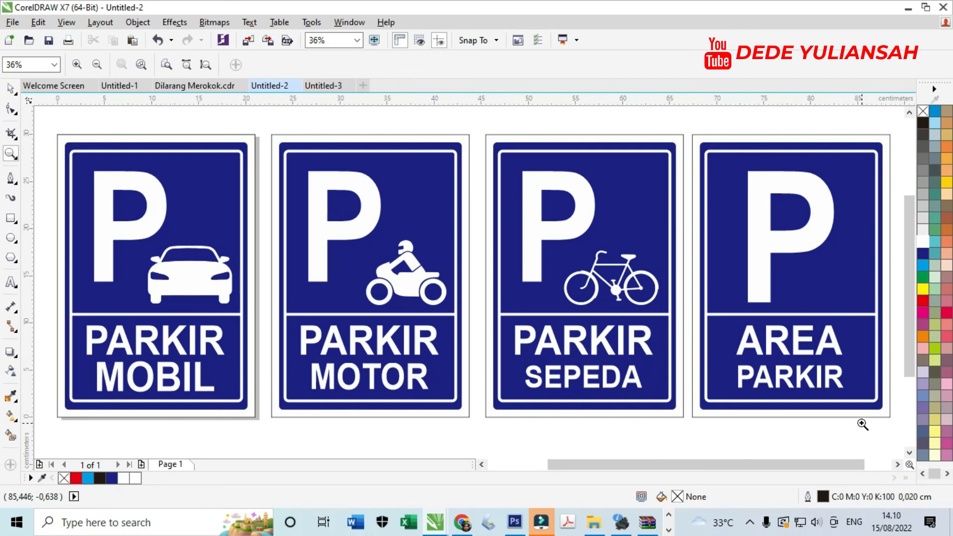